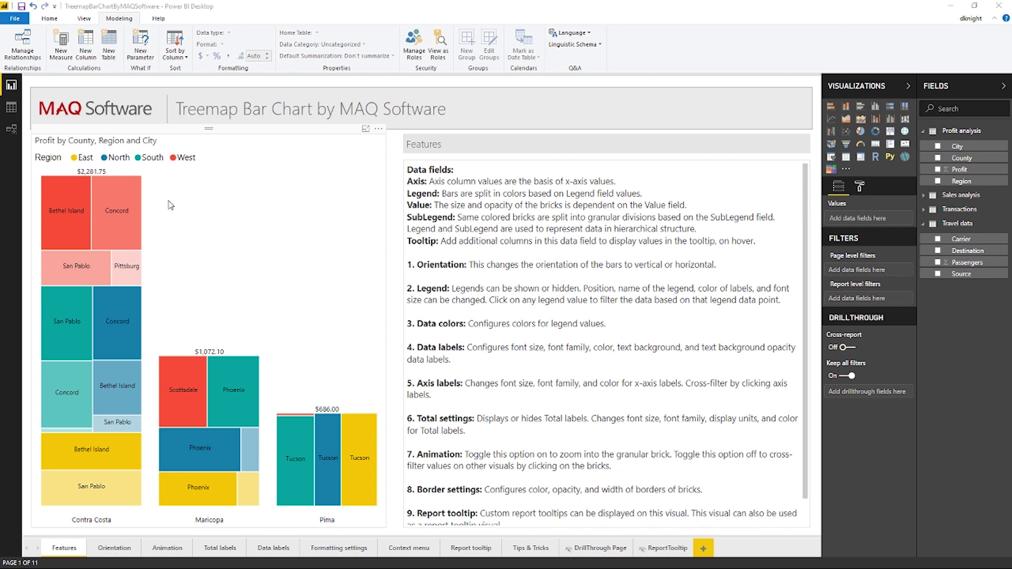
- Select the Contra Costa/Maricopa/Pima profit treemap to view its Axis, Legend, SubLegend and Value wells
{"action": "left_click", "coordinate": [196, 216]}
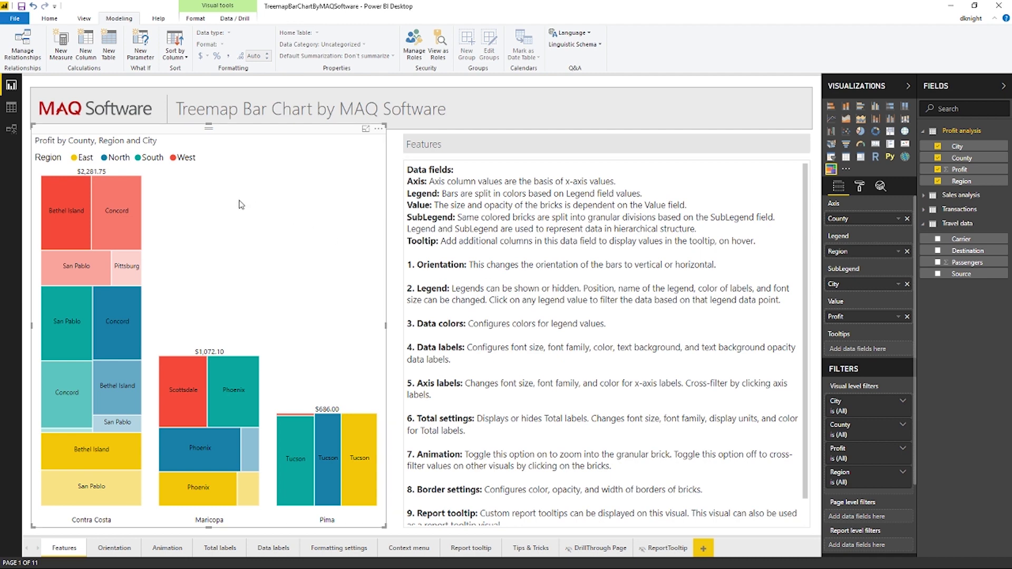
{"action": "mouse_move", "coordinate": [140, 230]}
- On the Orientation page, confirm the top treemap's Chart orientation is Vertical
{"action": "left_click", "coordinate": [116, 548]}
{"action": "left_click", "coordinate": [316, 292]}
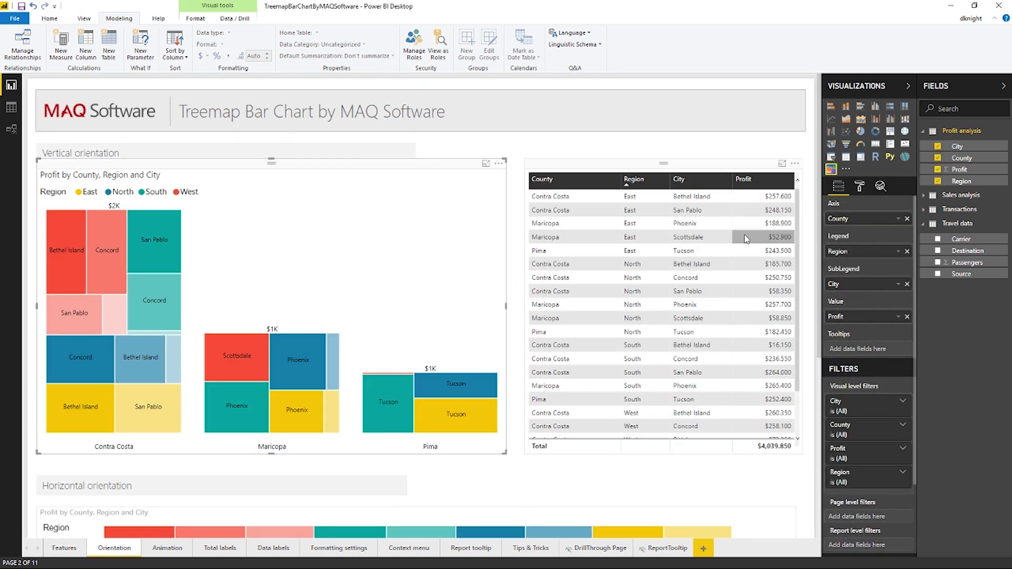
{"action": "left_click", "coordinate": [860, 187]}
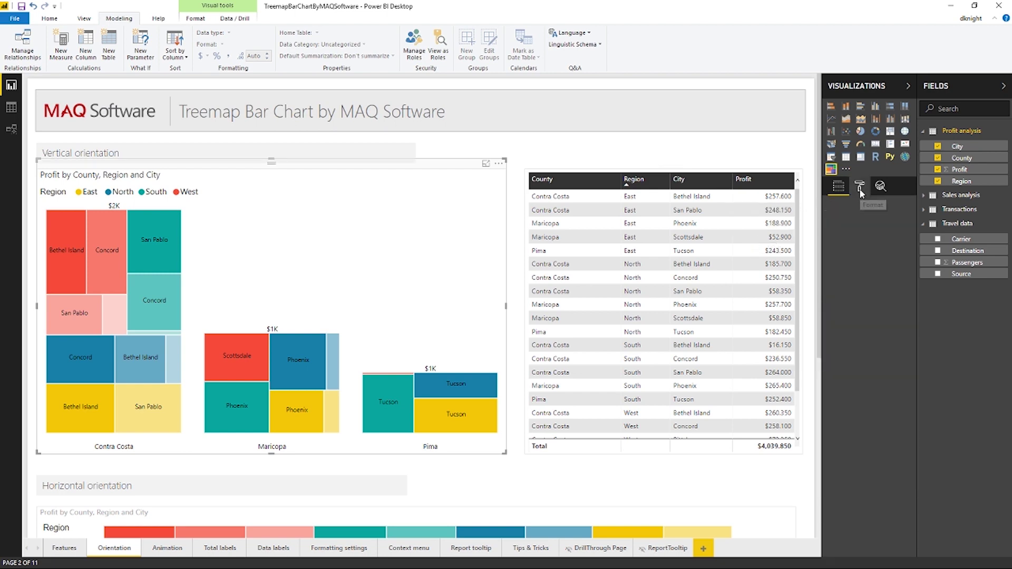
{"action": "left_click", "coordinate": [851, 230]}
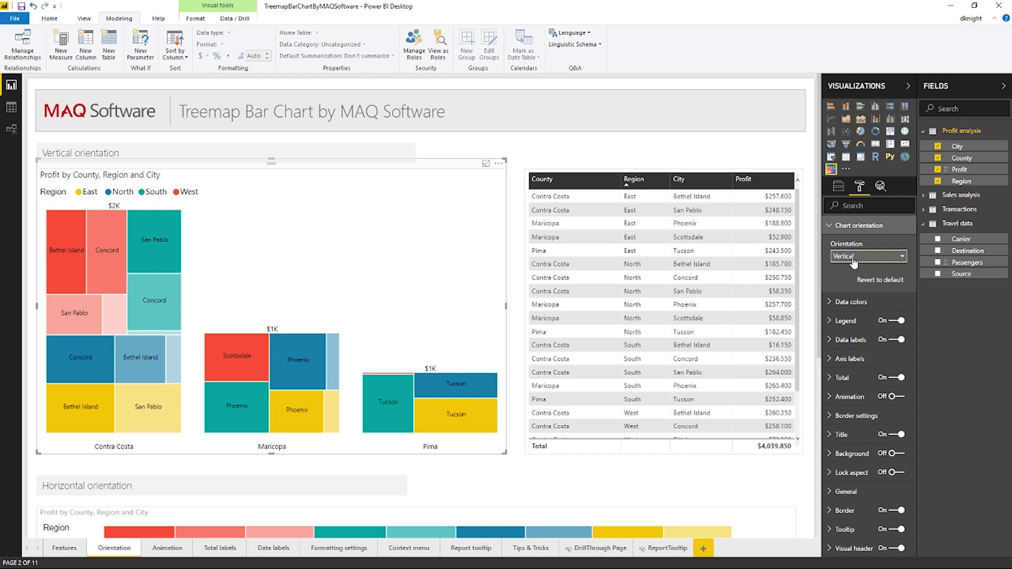
{"action": "left_click", "coordinate": [854, 257]}
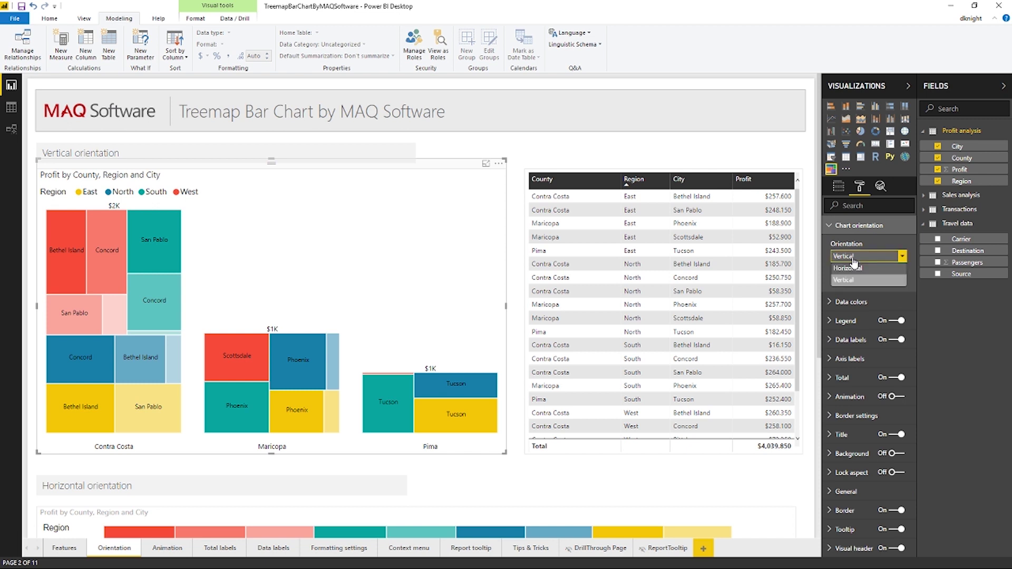
{"action": "left_click", "coordinate": [853, 258]}
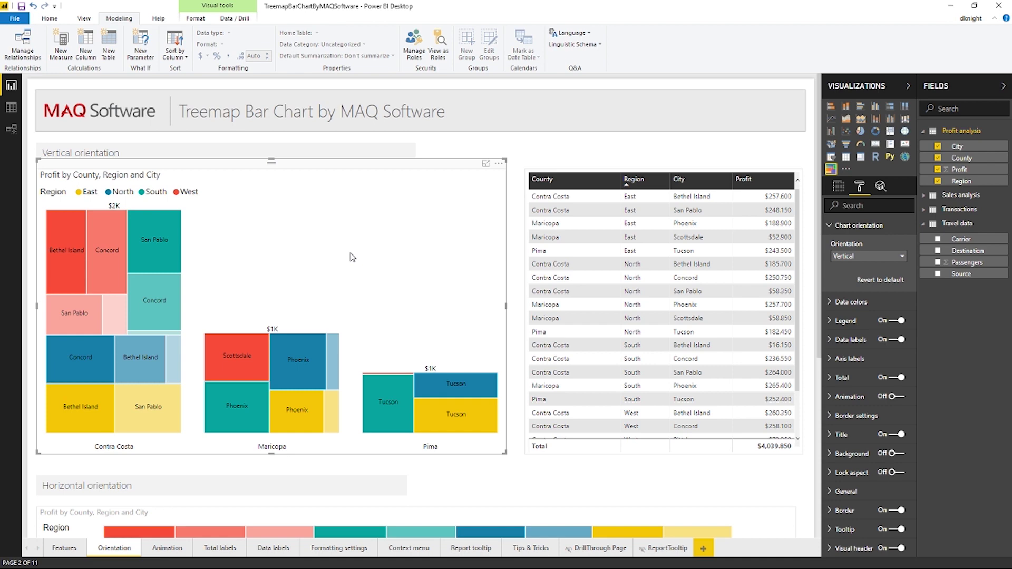
- Select the lower treemap to check its Horizontal orientation with counties as rows
{"action": "scroll", "coordinate": [348, 261], "scroll_direction": "down", "scroll_amount": 5}
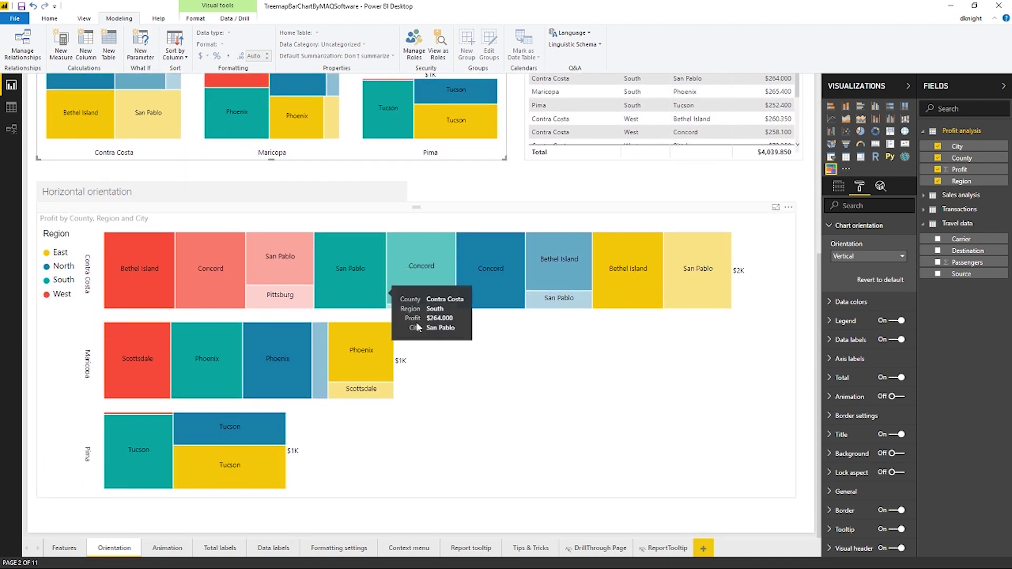
{"action": "scroll", "coordinate": [484, 363], "scroll_direction": "up", "scroll_amount": 5}
{"action": "scroll", "coordinate": [485, 369], "scroll_direction": "down", "scroll_amount": 5}
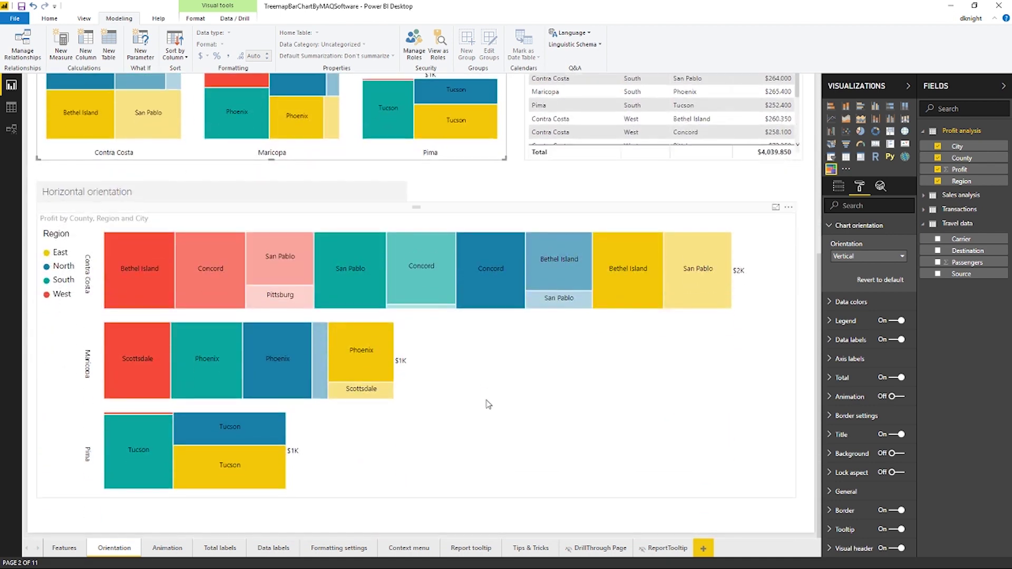
{"action": "left_click", "coordinate": [487, 405]}
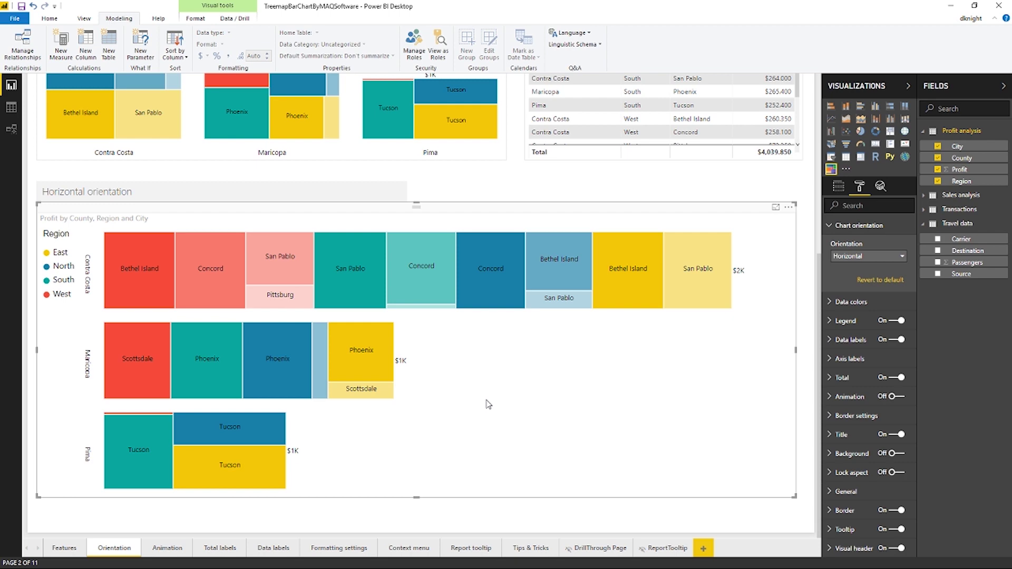
{"action": "scroll", "coordinate": [343, 318], "scroll_direction": "up", "scroll_amount": 3}
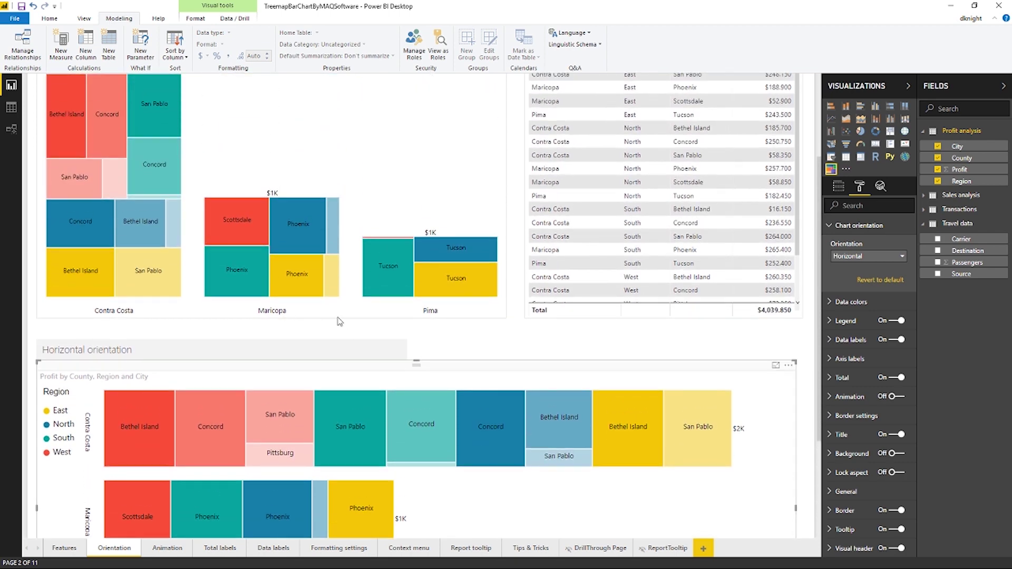
{"action": "scroll", "coordinate": [411, 422], "scroll_direction": "down", "scroll_amount": 3}
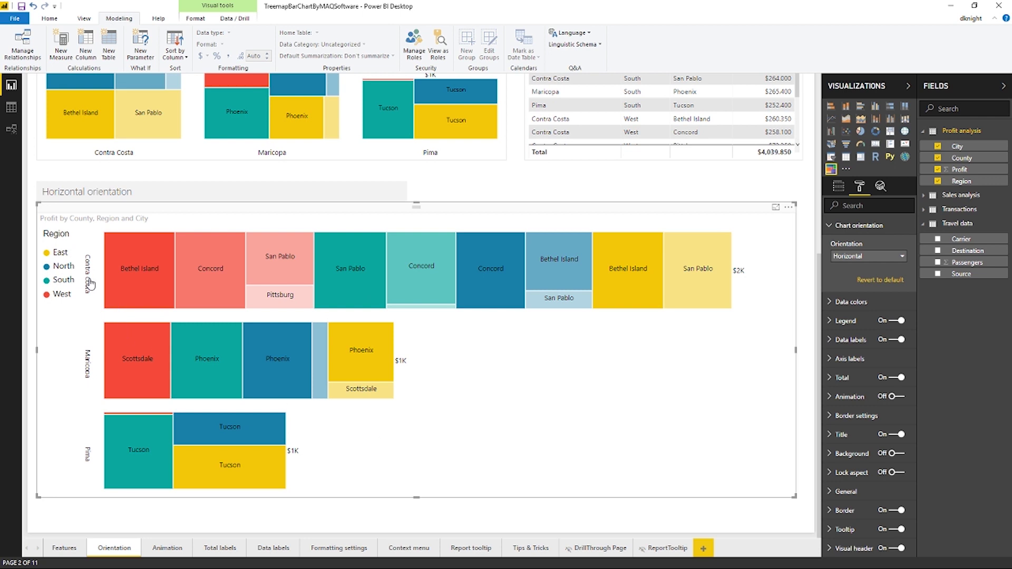
- Select the Animation page treemap and look at its format options, then its fields
{"action": "left_click", "coordinate": [163, 549]}
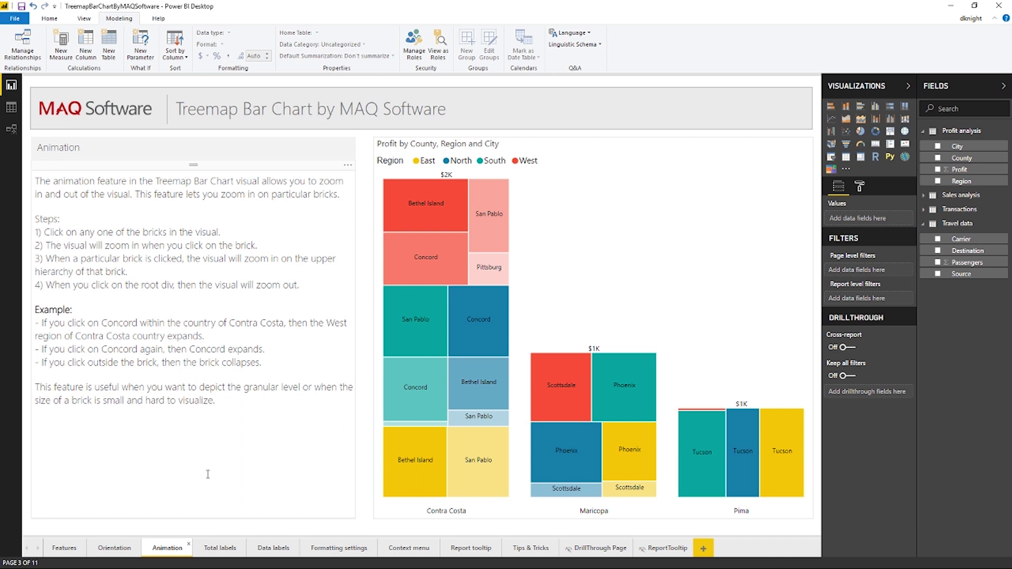
{"action": "left_click", "coordinate": [579, 257]}
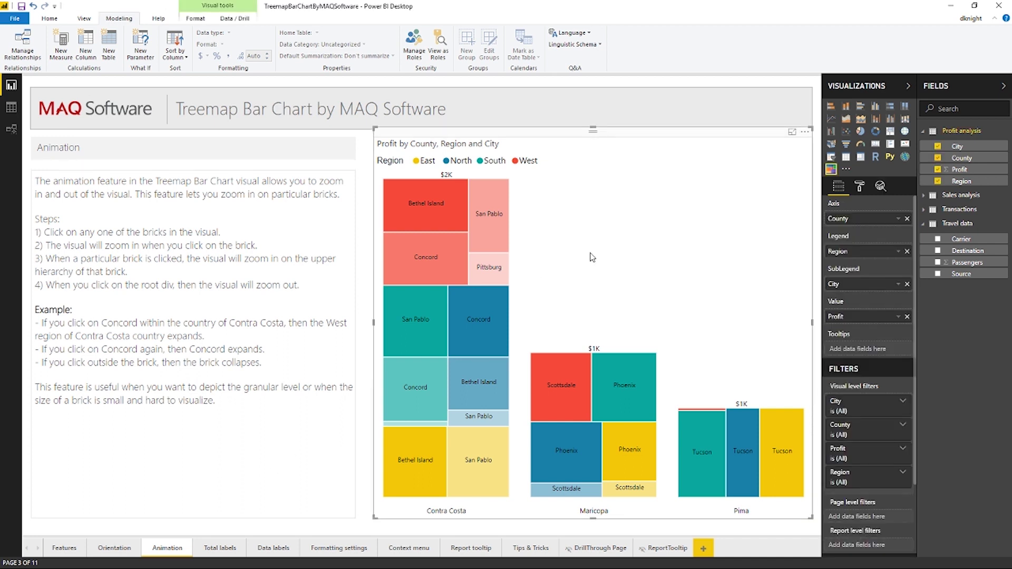
{"action": "left_click", "coordinate": [861, 190]}
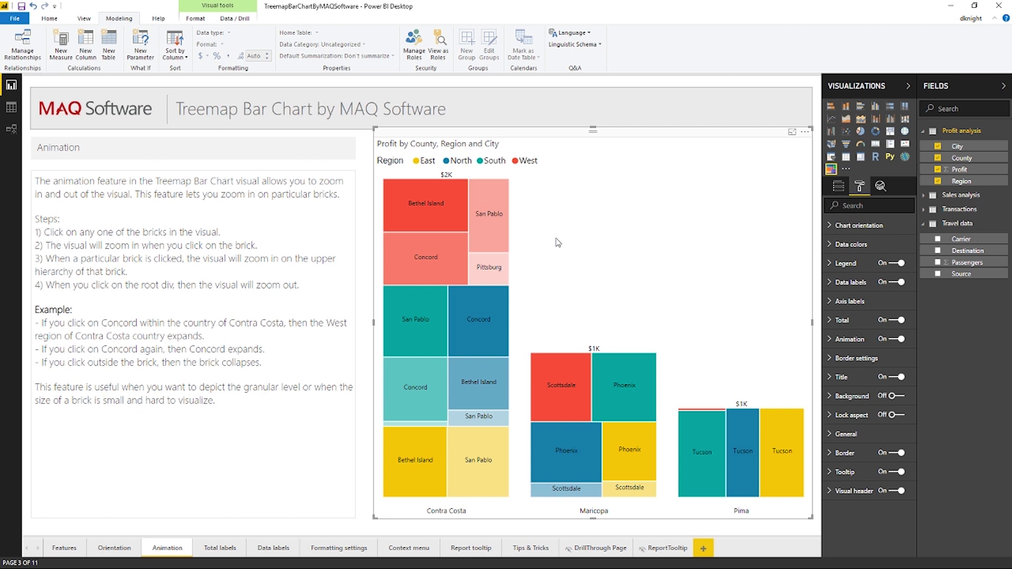
{"action": "left_click", "coordinate": [838, 187]}
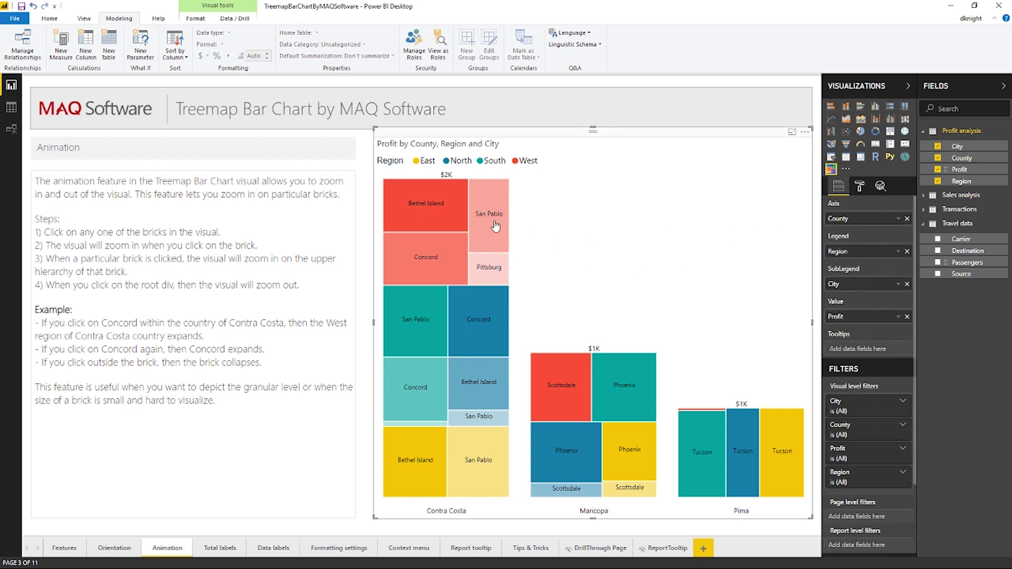
- Zoom into Contra Costa's West bricks and Concord, then Maricopa's Scottsdale, and zoom back out
{"action": "left_click", "coordinate": [448, 212]}
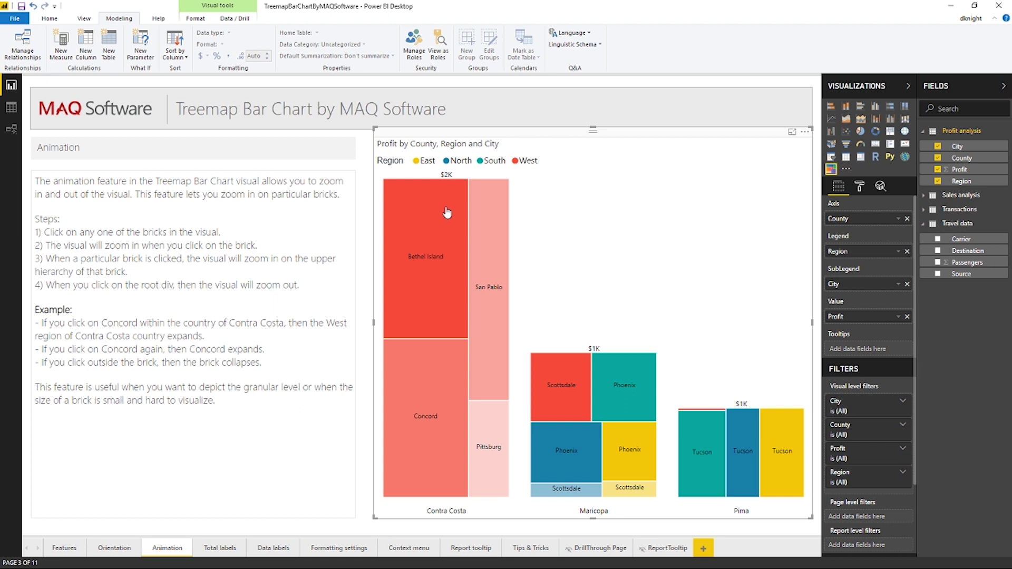
{"action": "left_click", "coordinate": [442, 386]}
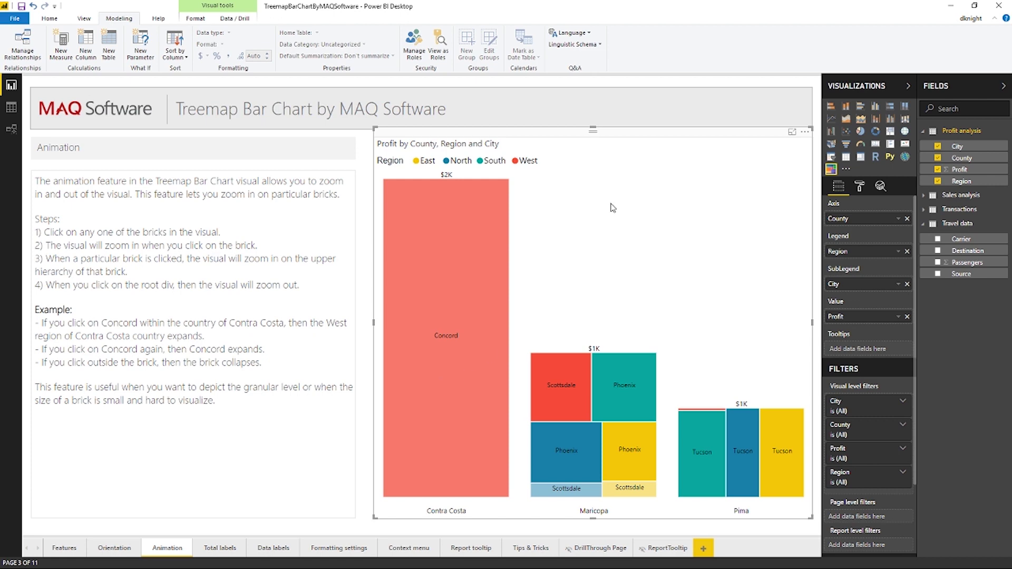
{"action": "left_click", "coordinate": [619, 232]}
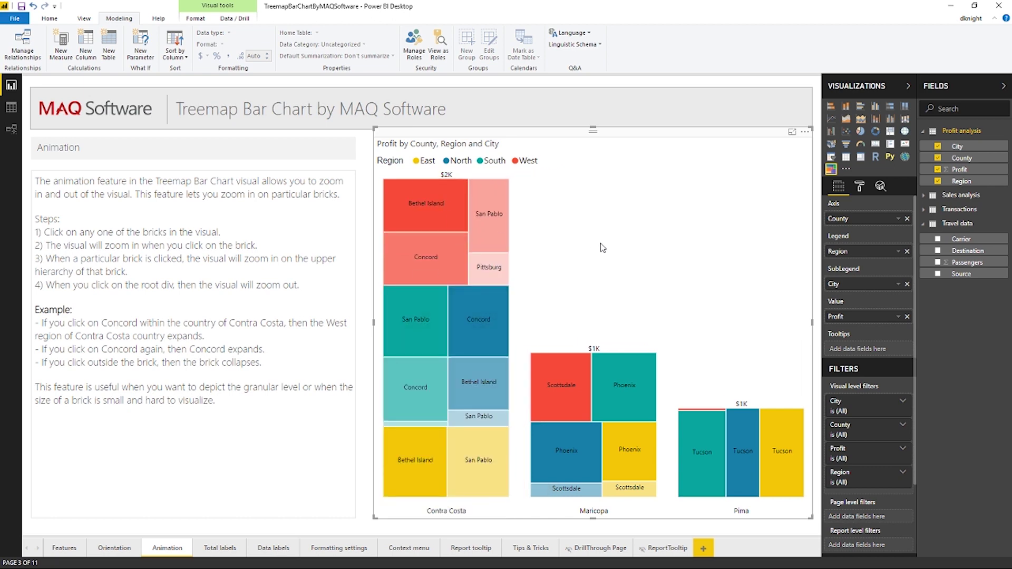
{"action": "left_click", "coordinate": [436, 256]}
{"action": "left_click", "coordinate": [434, 379]}
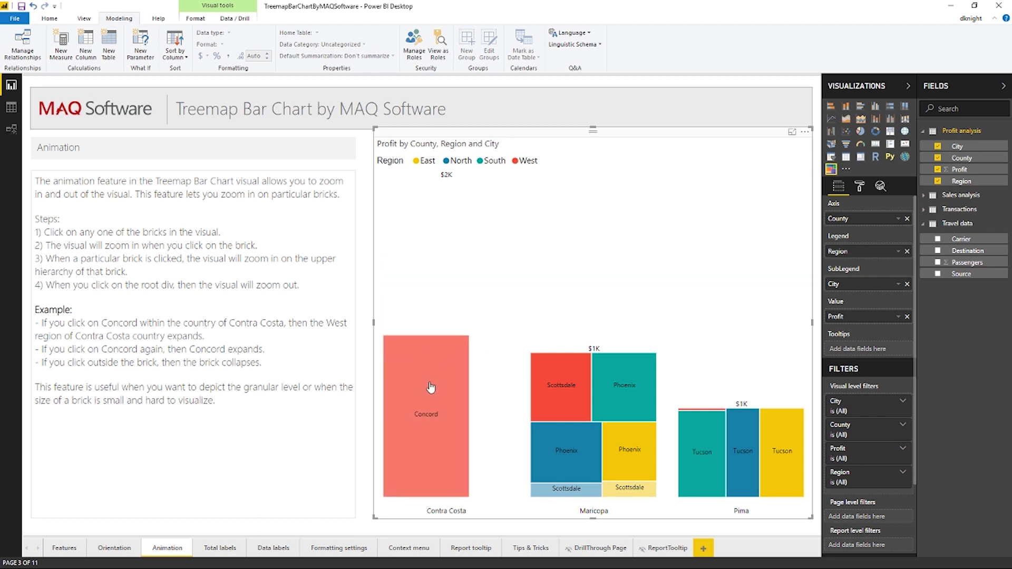
{"action": "left_click", "coordinate": [561, 457]}
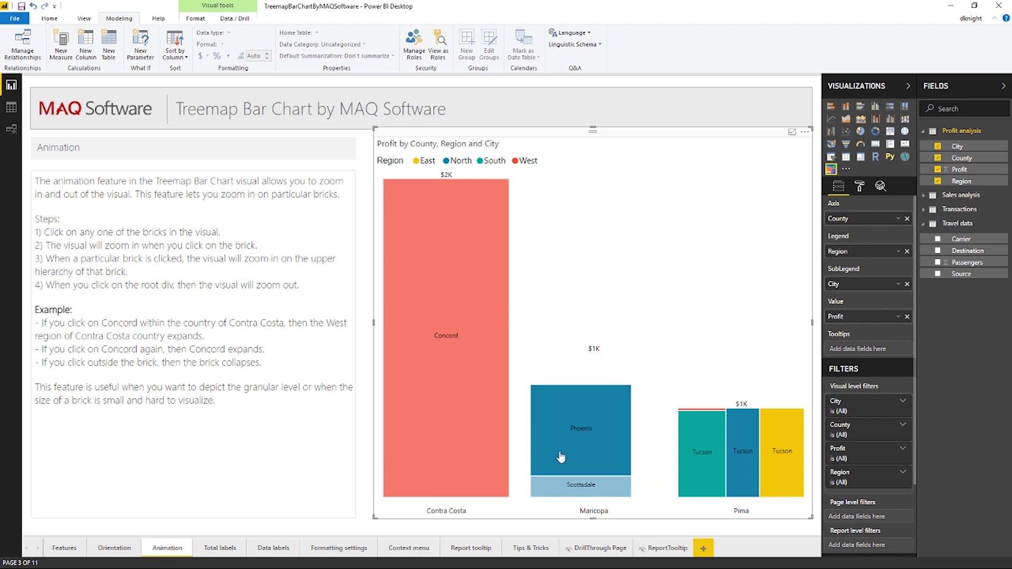
{"action": "left_click", "coordinate": [585, 483]}
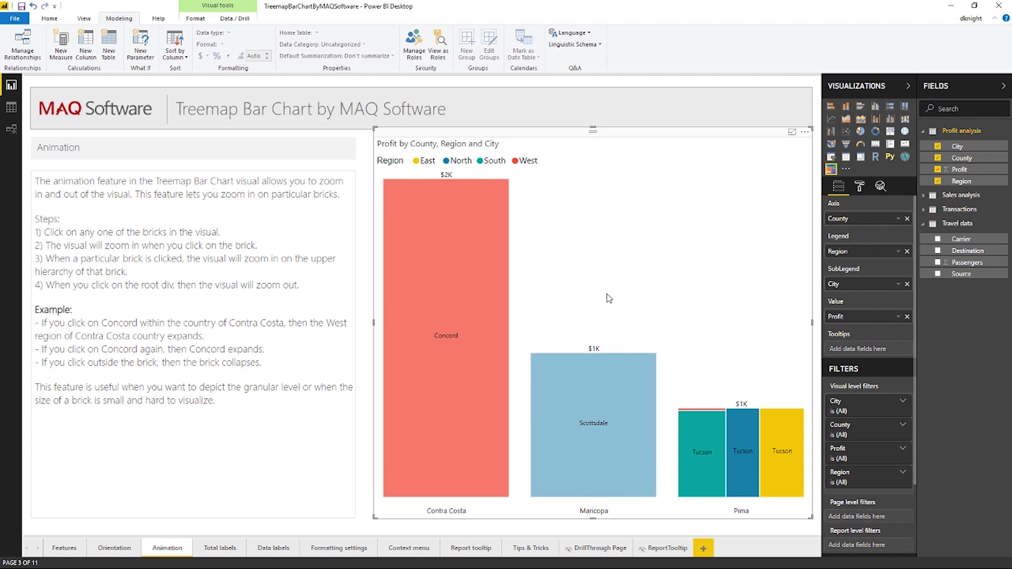
{"action": "left_click", "coordinate": [594, 252]}
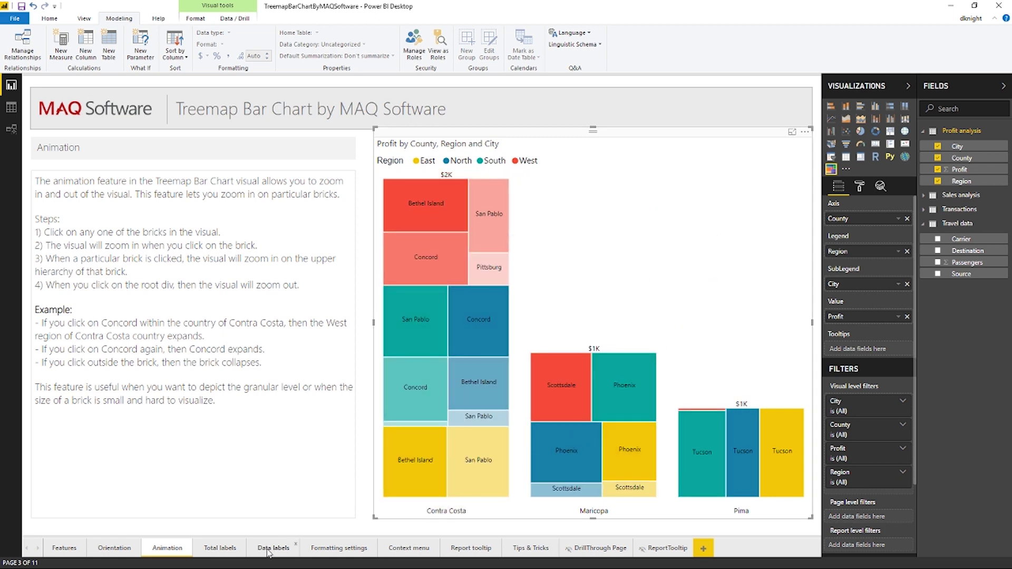
- Set the Animation treemap's Total labels to text size 13 with display units None
{"action": "left_click", "coordinate": [227, 548]}
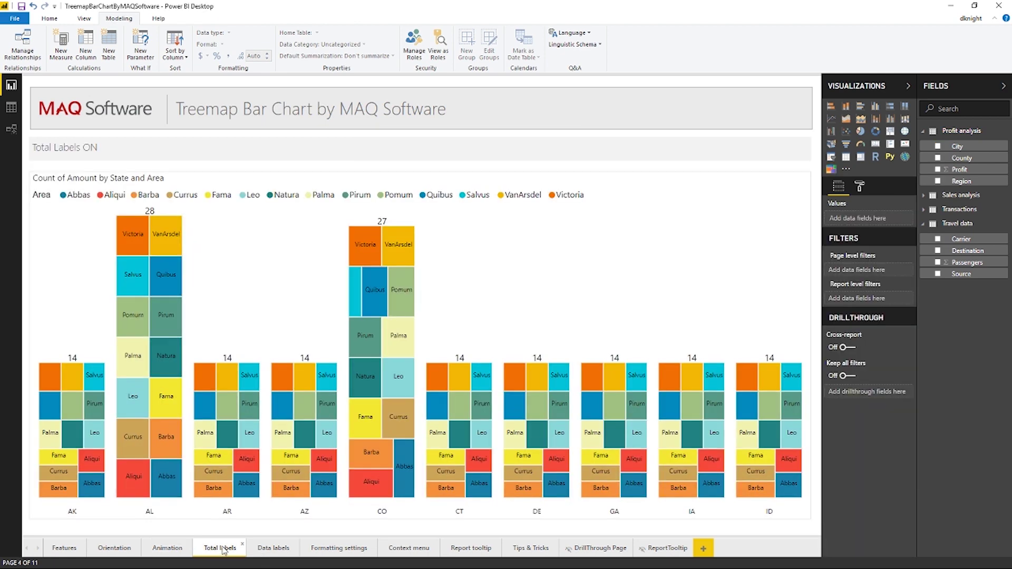
{"action": "left_click", "coordinate": [177, 549]}
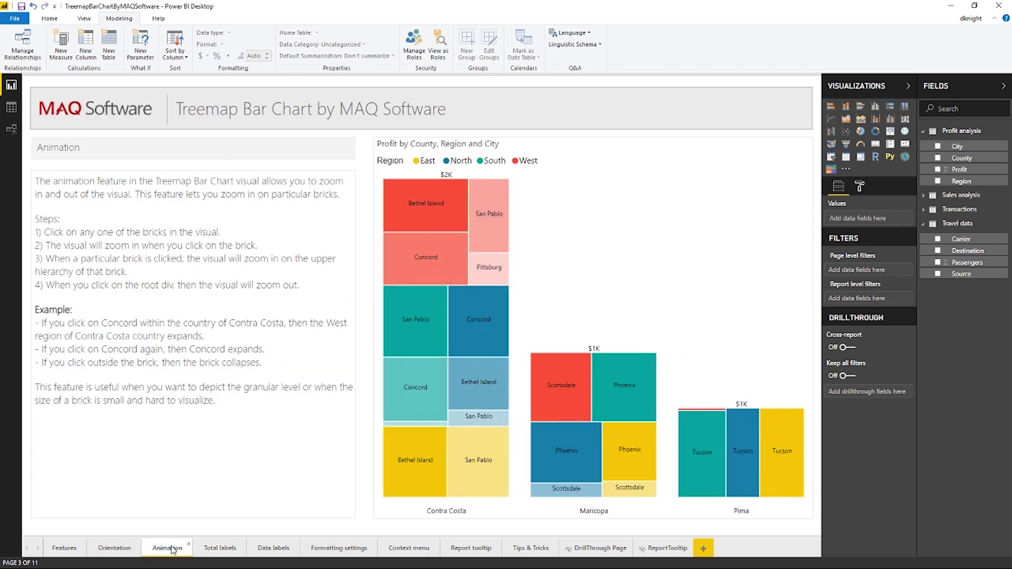
{"action": "left_click", "coordinate": [675, 292]}
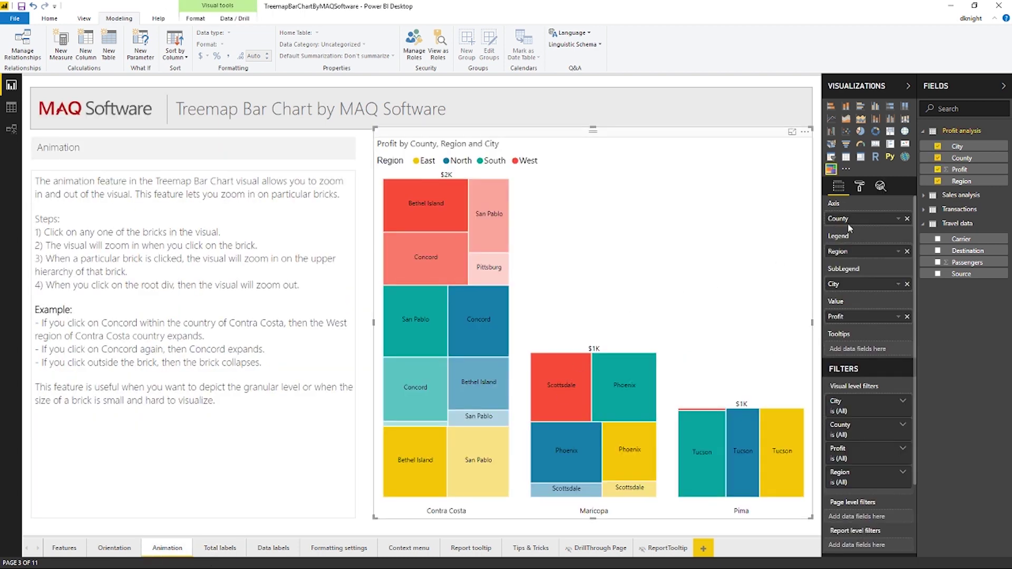
{"action": "left_click", "coordinate": [861, 187]}
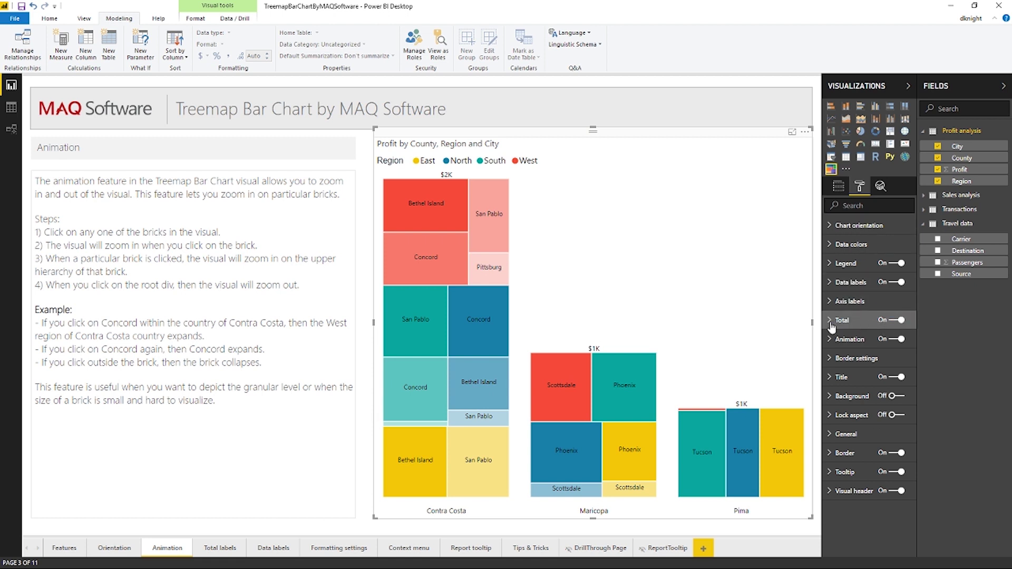
{"action": "left_click", "coordinate": [850, 325]}
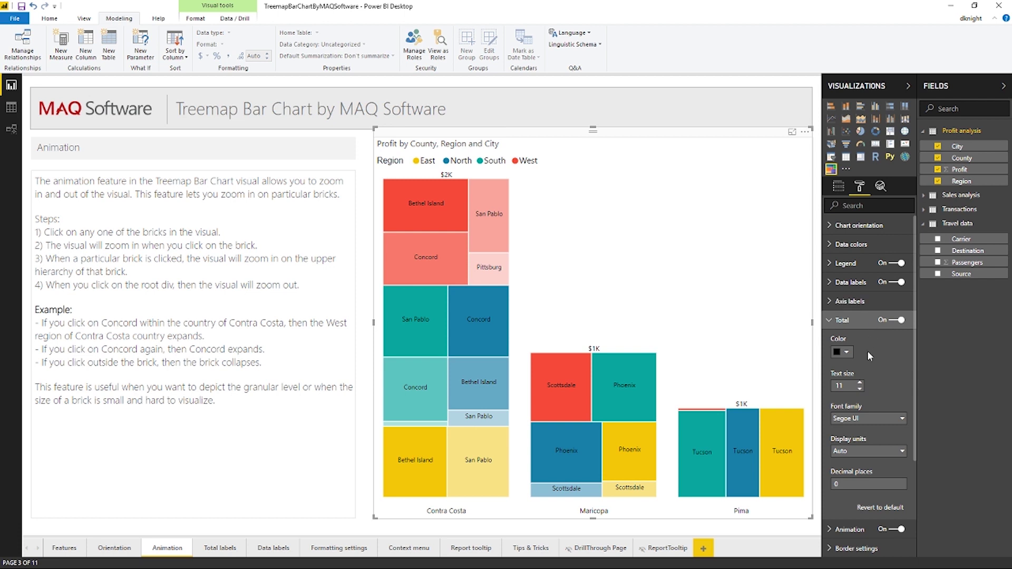
{"action": "left_click", "coordinate": [860, 382]}
{"action": "left_click", "coordinate": [860, 382]}
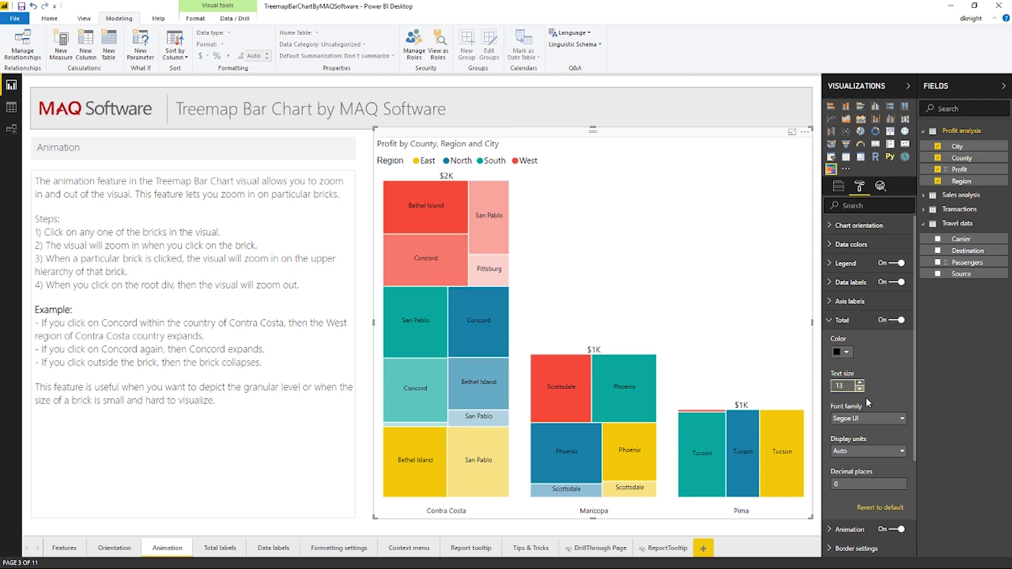
{"action": "left_click", "coordinate": [868, 452]}
{"action": "left_click", "coordinate": [854, 473]}
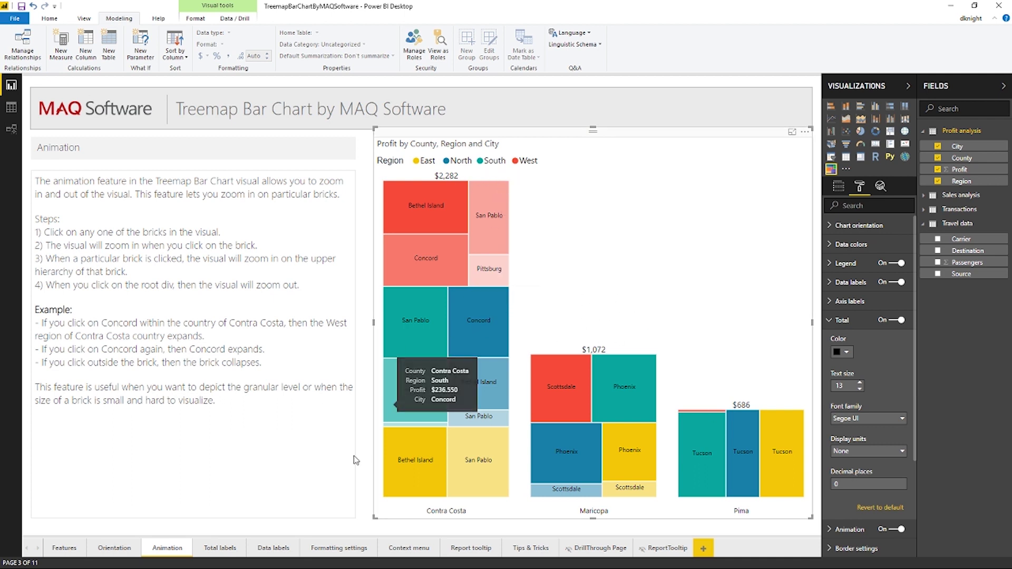
- Expand the Passengers treemap's Data labels settings, turning Text background on and back off
{"action": "left_click", "coordinate": [268, 549]}
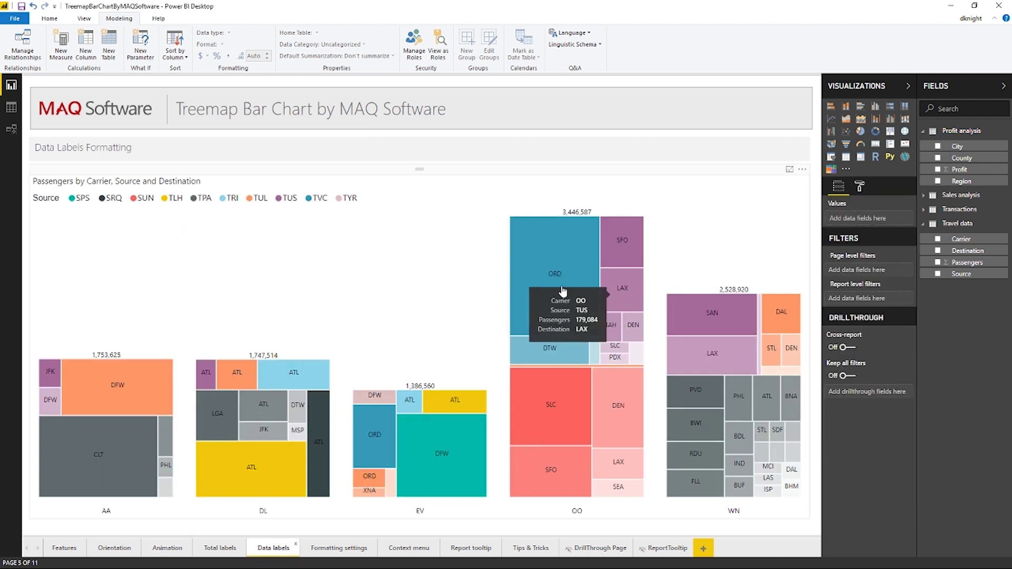
{"action": "left_click", "coordinate": [469, 271]}
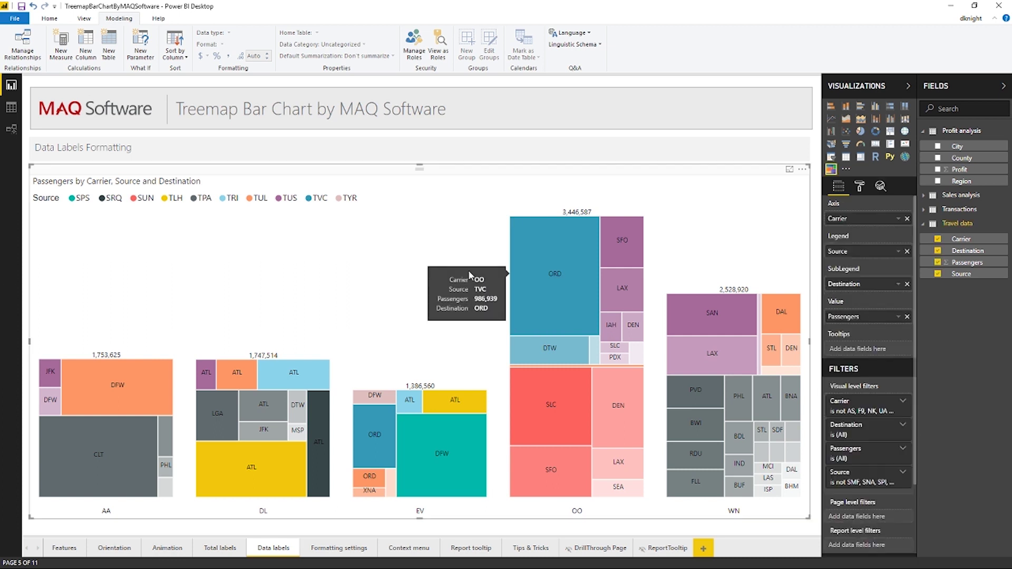
{"action": "left_click", "coordinate": [860, 186]}
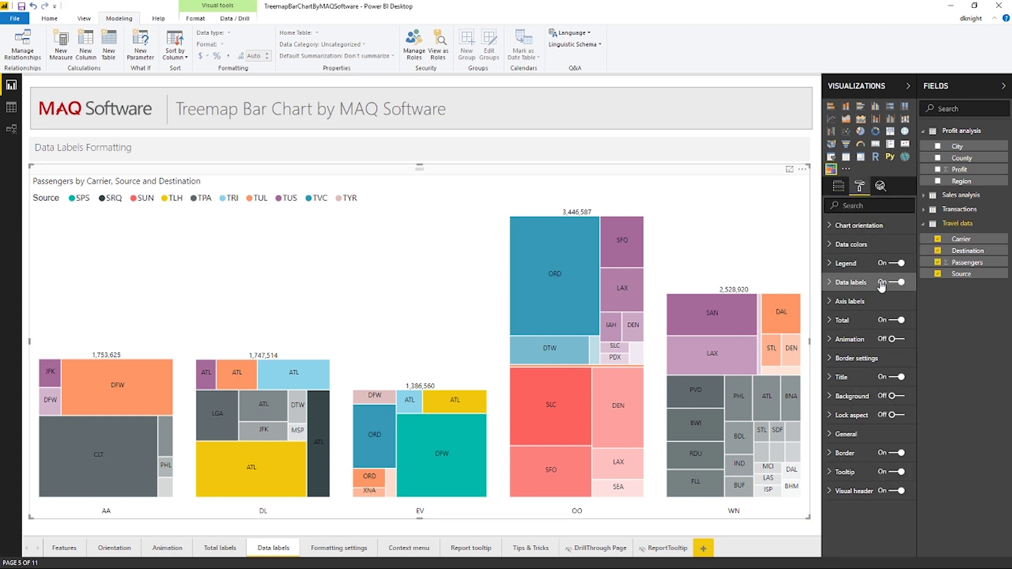
{"action": "left_click", "coordinate": [831, 284]}
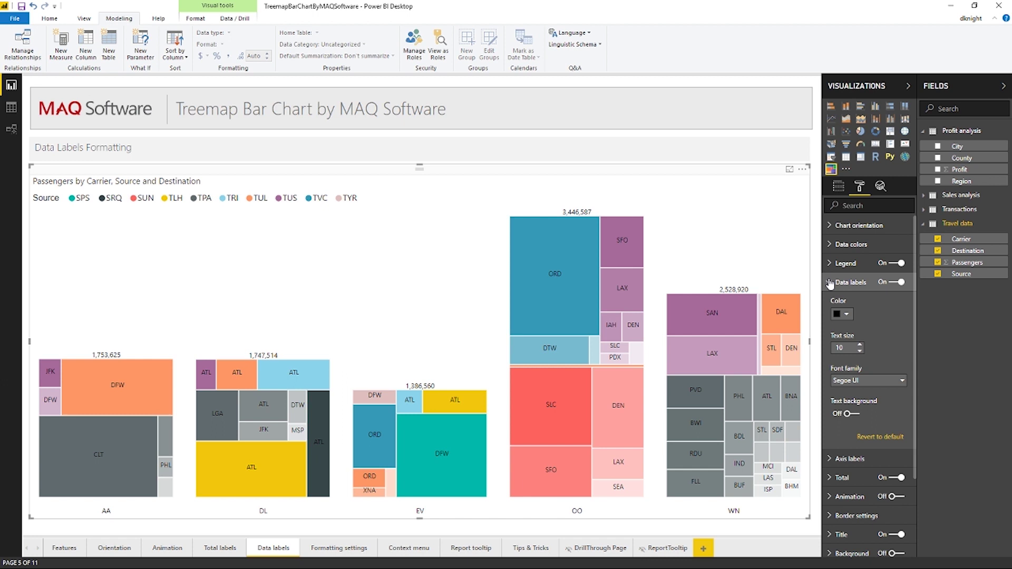
{"action": "left_click", "coordinate": [854, 414]}
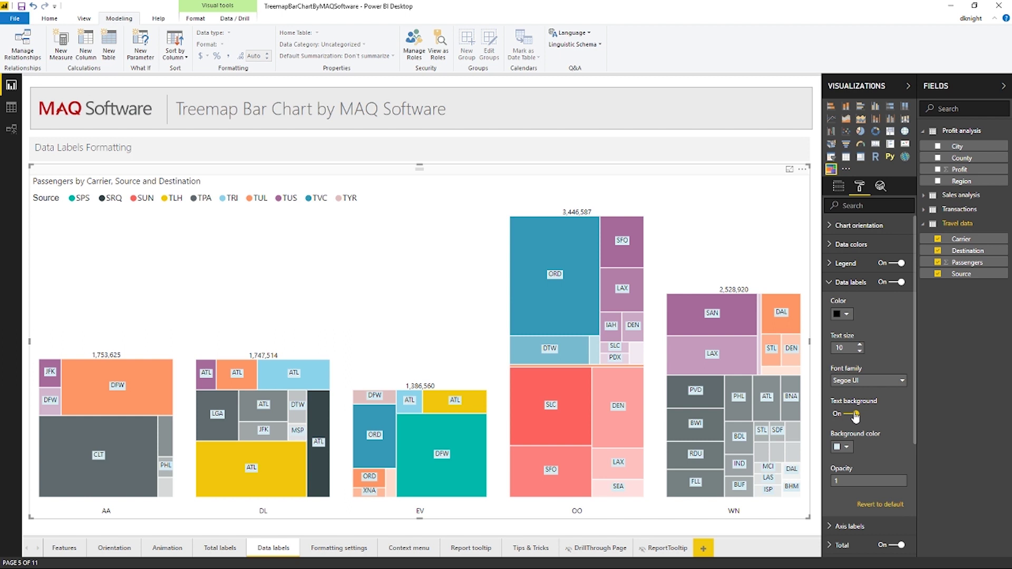
{"action": "left_click", "coordinate": [854, 415]}
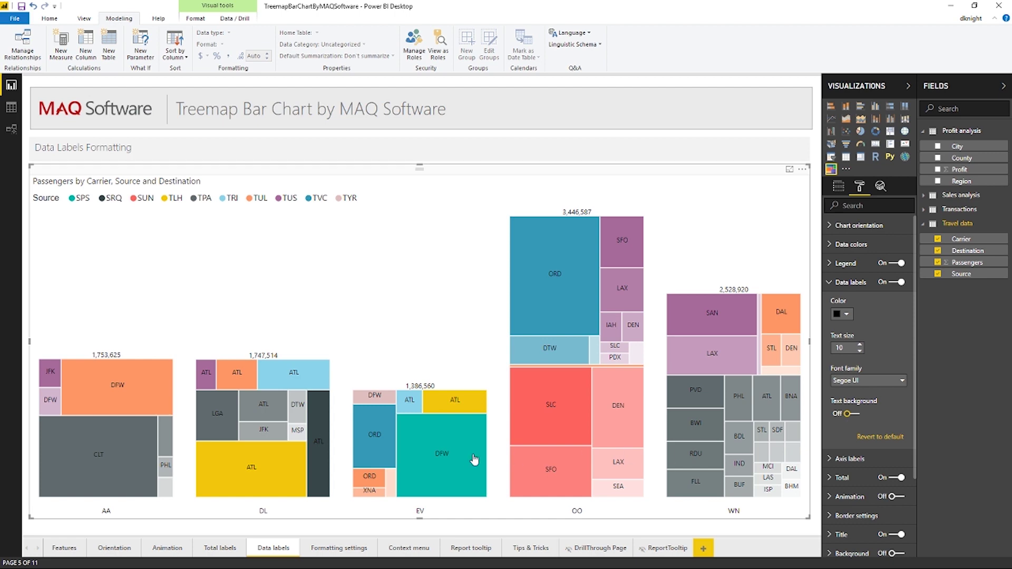
- Open the Border settings of the Count of Amount treemap on the Formatting settings page
{"action": "left_click", "coordinate": [353, 549]}
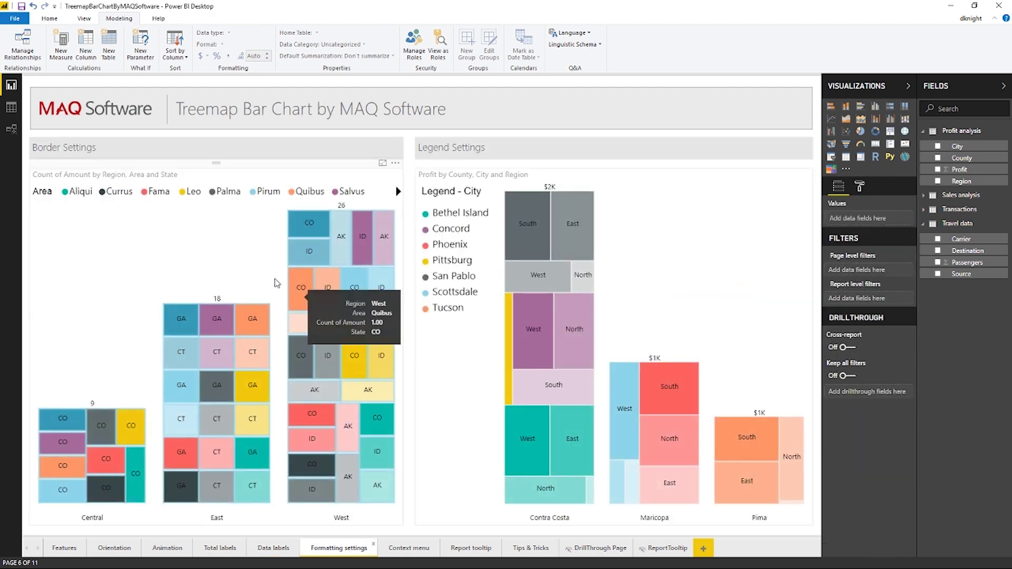
{"action": "left_click", "coordinate": [220, 269]}
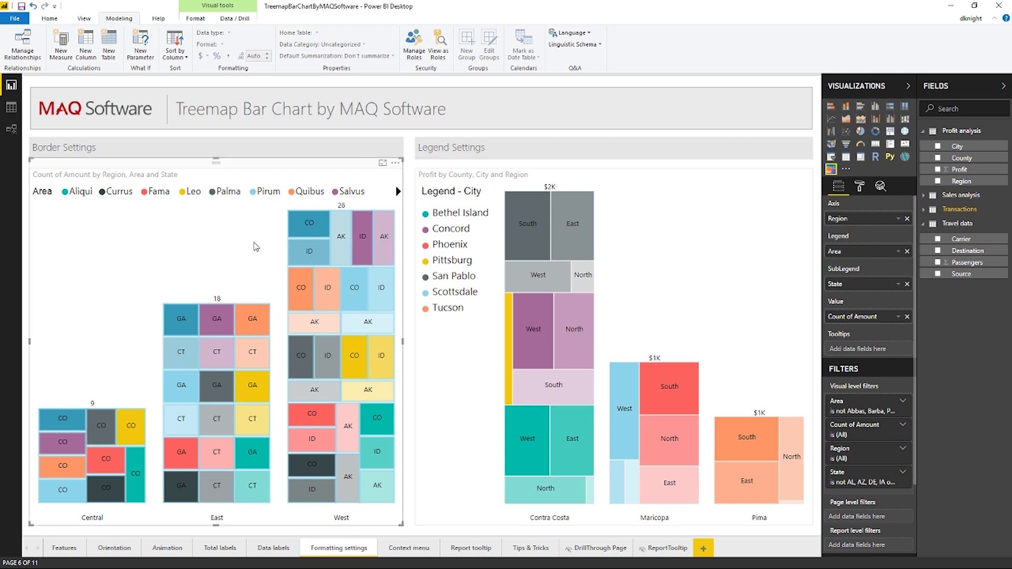
{"action": "left_click", "coordinate": [861, 188]}
{"action": "left_click", "coordinate": [861, 360]}
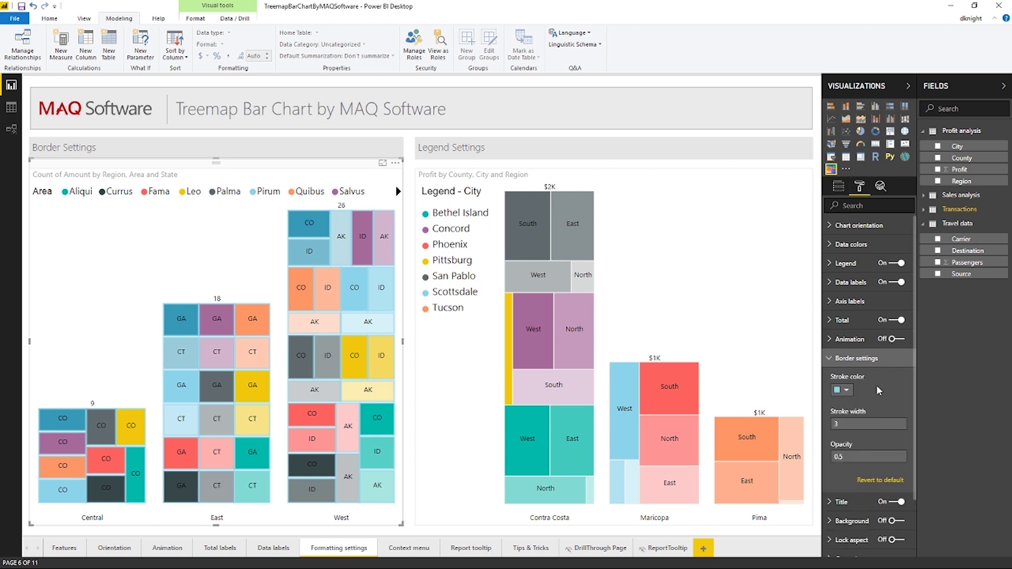
{"action": "left_click", "coordinate": [835, 457]}
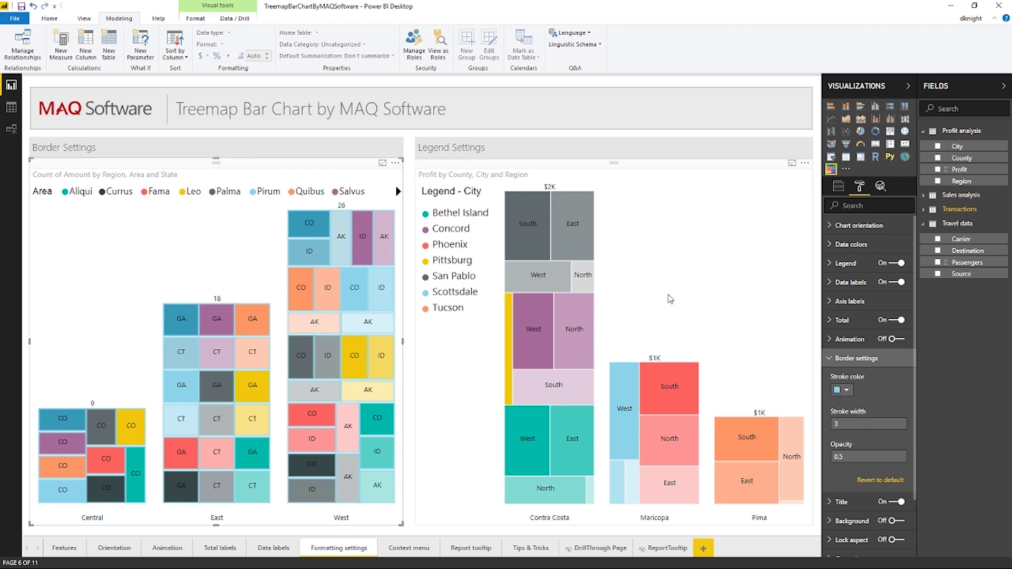
- Change the border stroke width to 6, then settle on 3
{"action": "double_click", "coordinate": [836, 423]}
{"action": "type", "text": "6"}
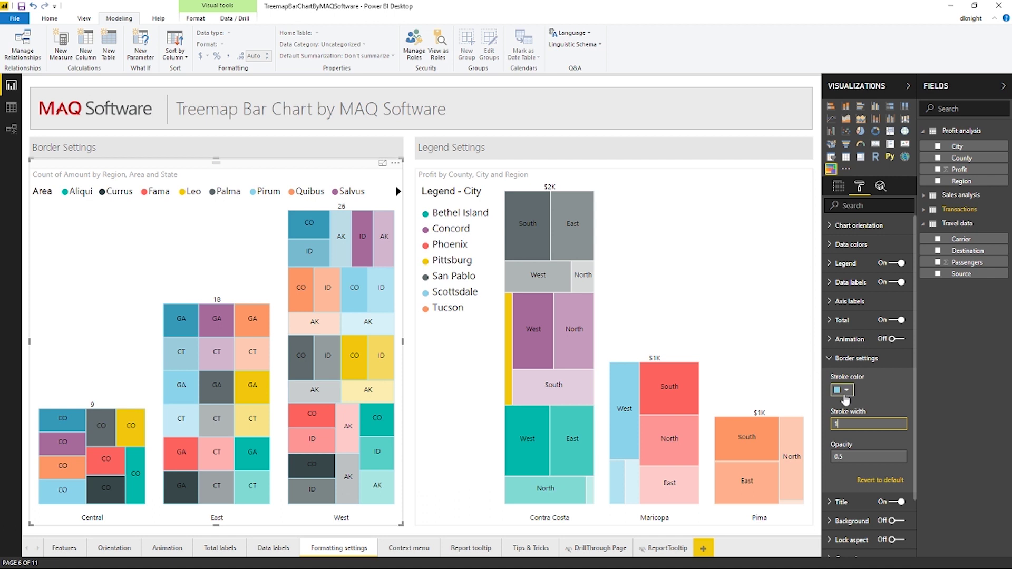
{"action": "key", "text": "BackSpace"}
{"action": "type", "text": "3"}
- Set the border opacity to .5
{"action": "left_click", "coordinate": [855, 457]}
{"action": "key", "text": "BackSpace"}
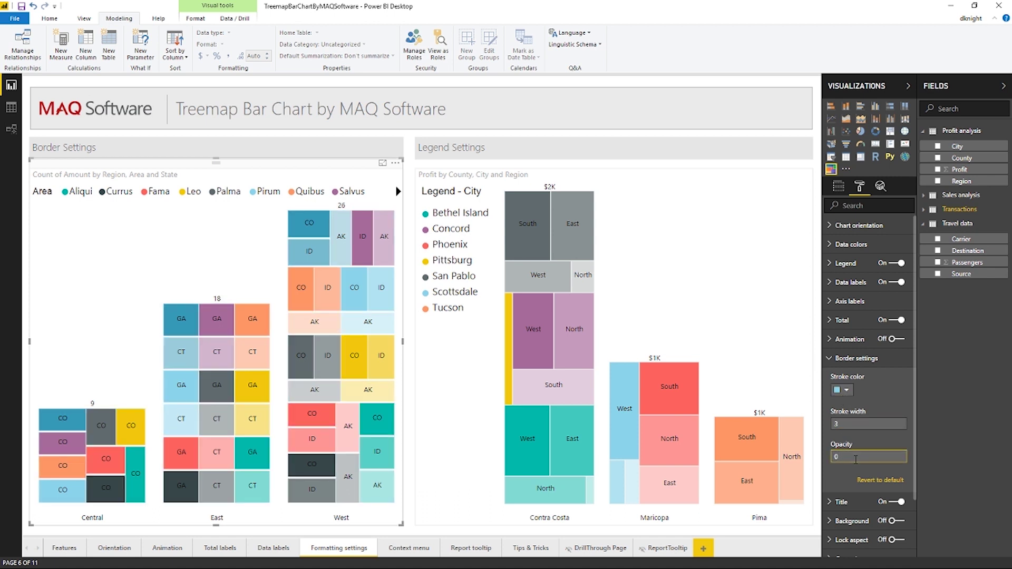
{"action": "type", "text": "0.50"}
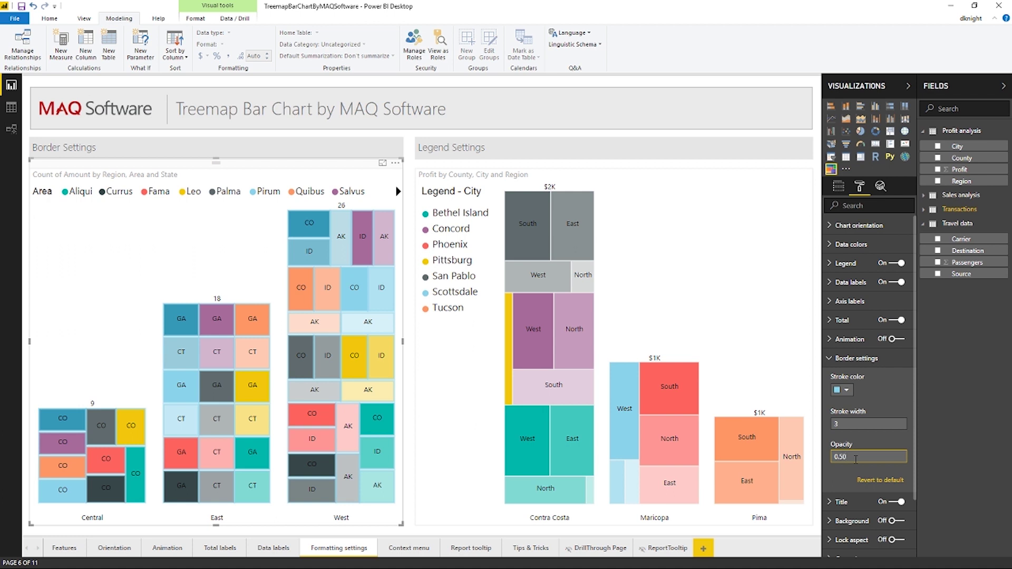
{"action": "key", "text": "BackSpace"}
{"action": "key", "text": "BackSpace"}
{"action": "key", "text": "Tab"}
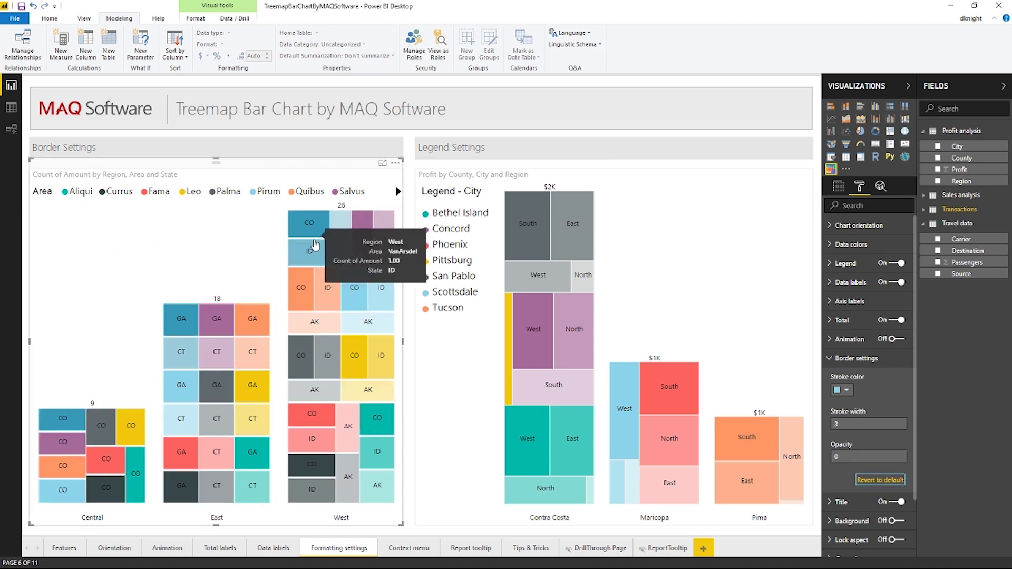
{"action": "double_click", "coordinate": [836, 457]}
{"action": "type", "text": "1"}
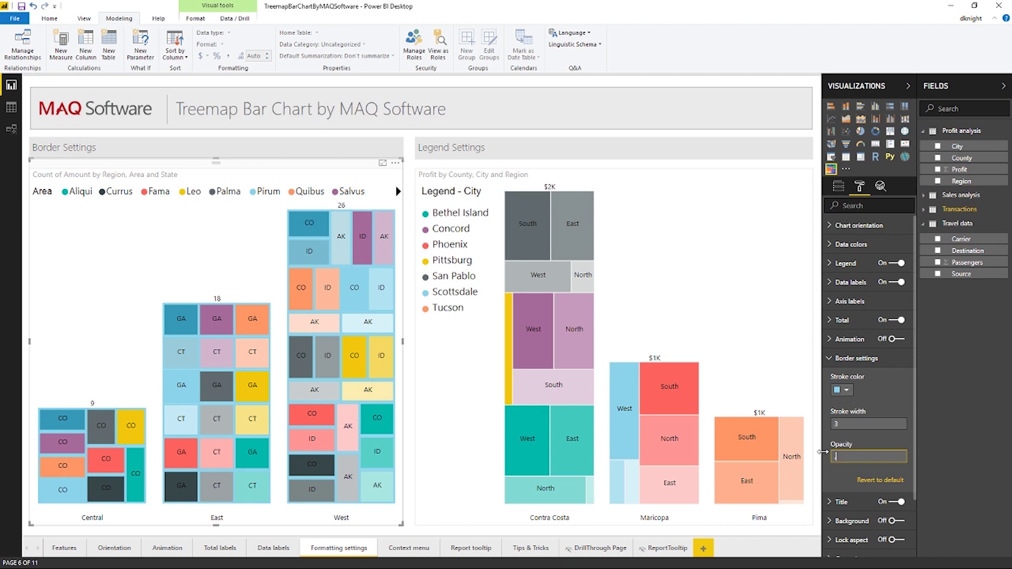
{"action": "type", "text": ".5"}
{"action": "key", "text": "Tab"}
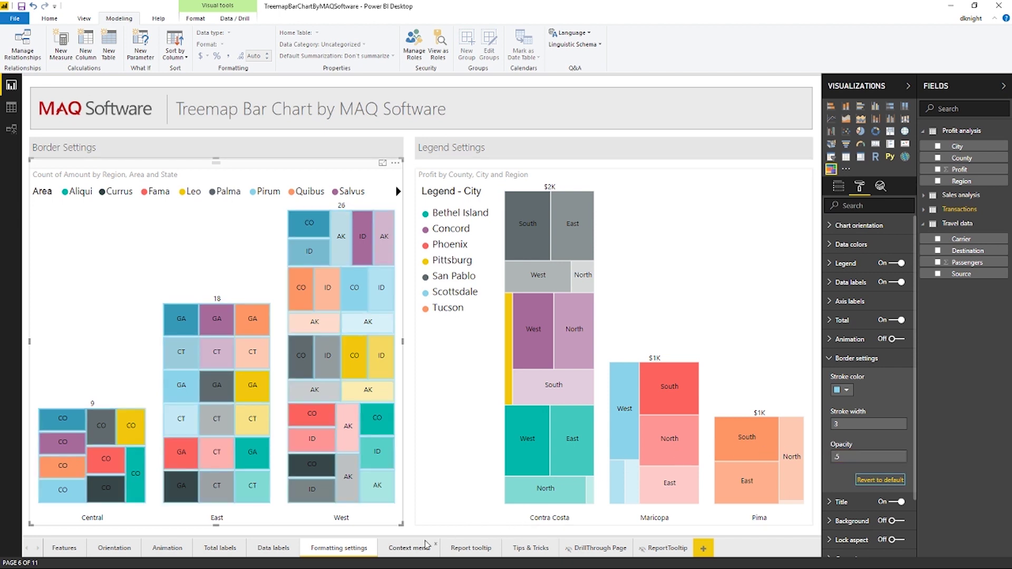
- Inspect the Concord brick's data point menu and the DrillThrough Page's revenue table
{"action": "left_click", "coordinate": [412, 552]}
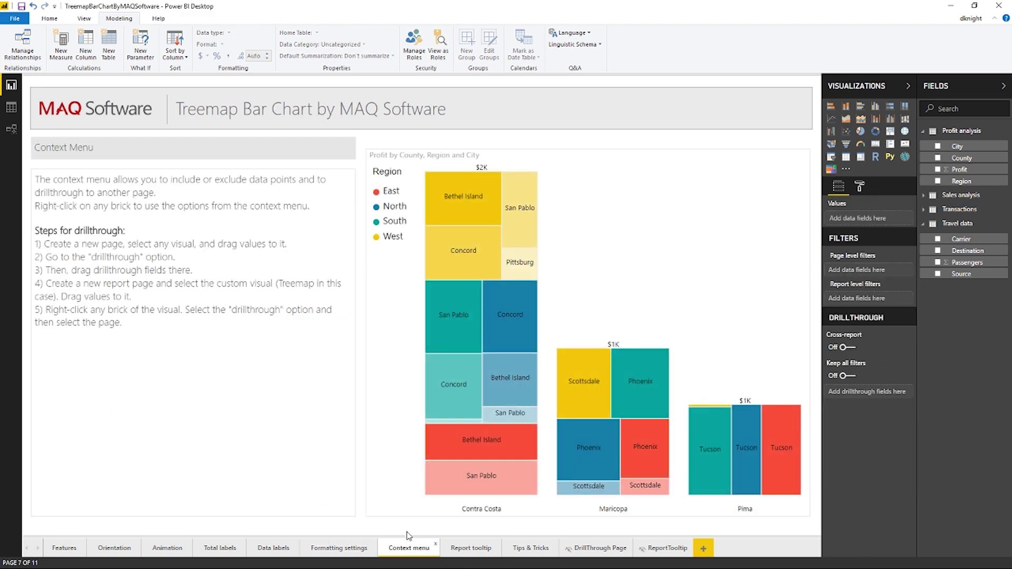
{"action": "mouse_move", "coordinate": [452, 278]}
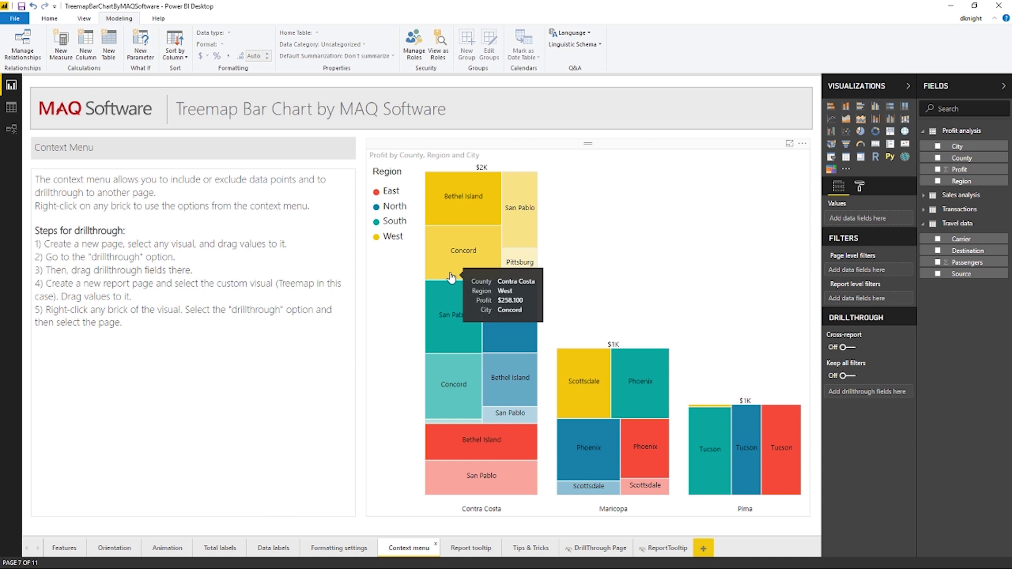
{"action": "right_click", "coordinate": [452, 277]}
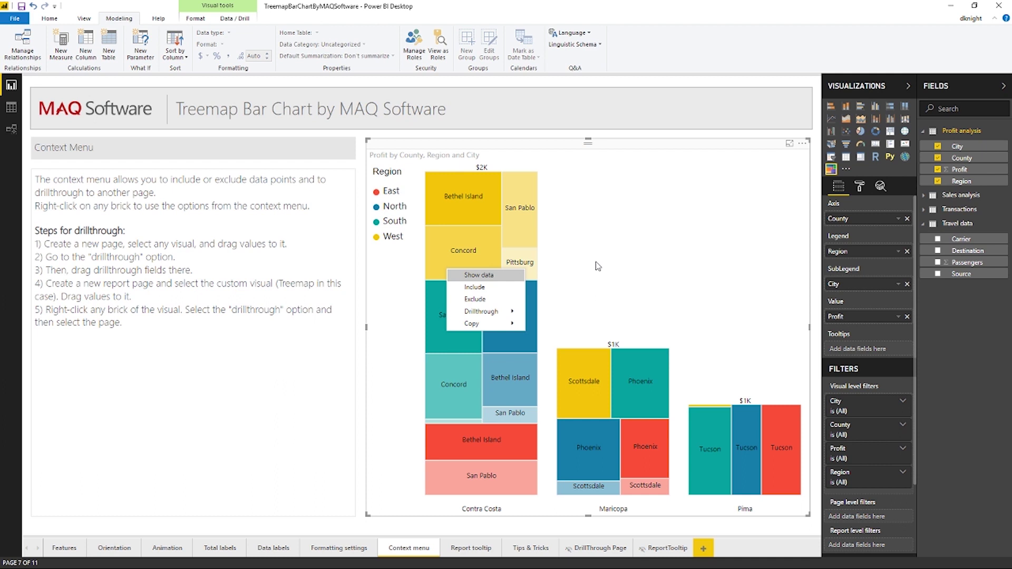
{"action": "left_click", "coordinate": [580, 550]}
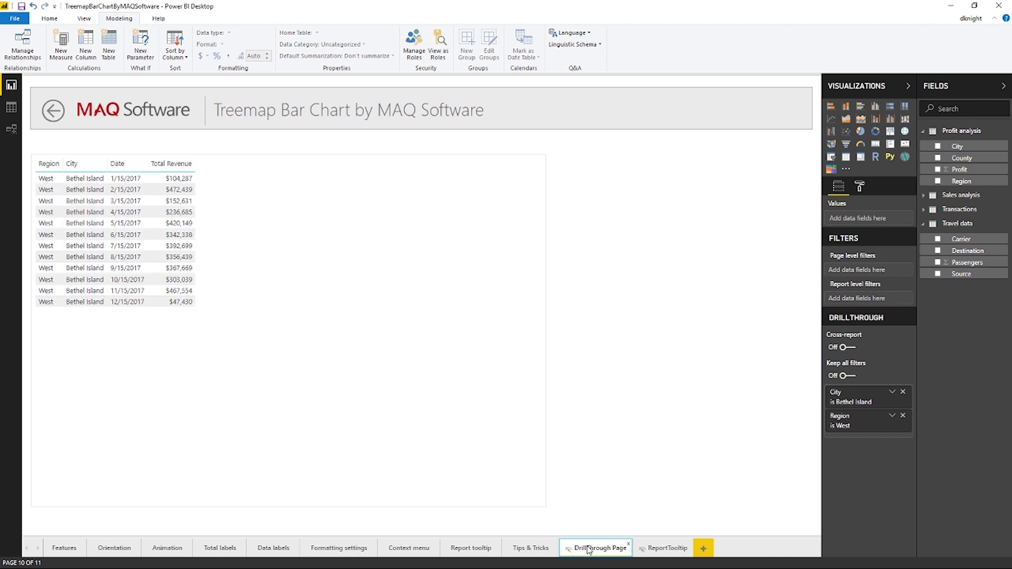
{"action": "left_click", "coordinate": [453, 407]}
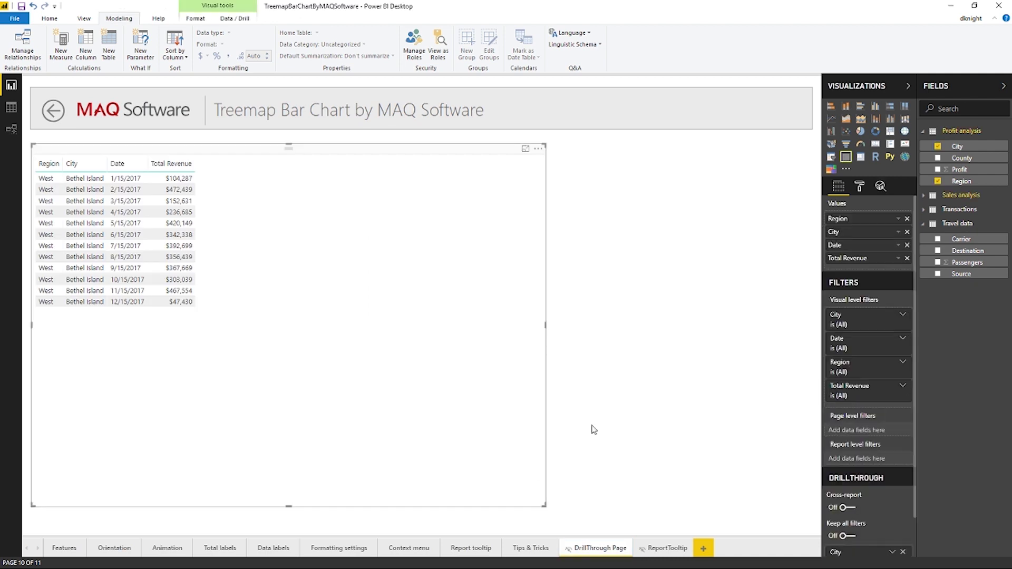
{"action": "scroll", "coordinate": [880, 486], "scroll_direction": "down", "scroll_amount": 1}
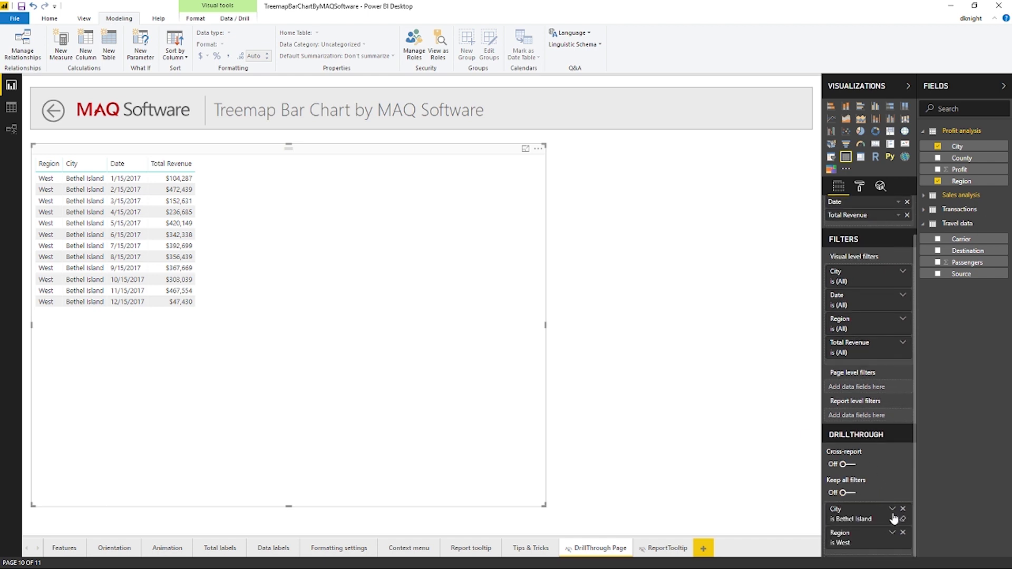
{"action": "left_click", "coordinate": [411, 548]}
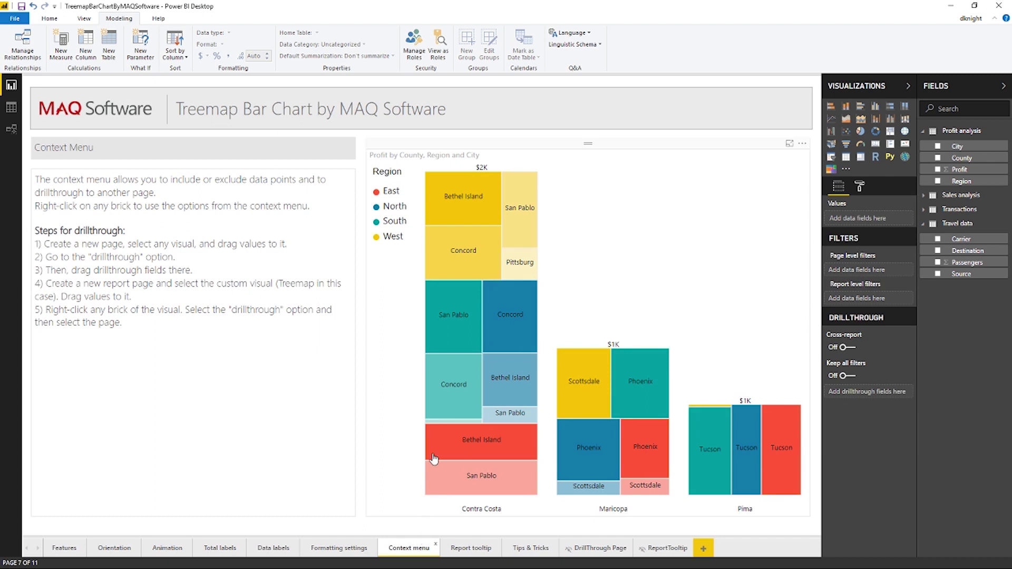
- Drill through from Concord (West) to the DrillThrough Page, then go back
{"action": "right_click", "coordinate": [474, 251]}
{"action": "mouse_move", "coordinate": [524, 291]}
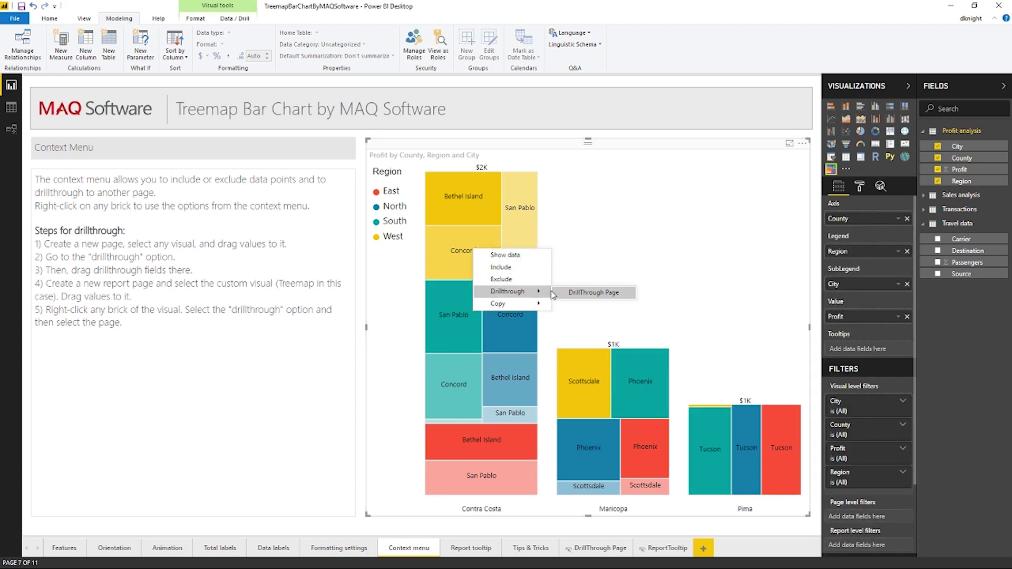
{"action": "left_click", "coordinate": [585, 293]}
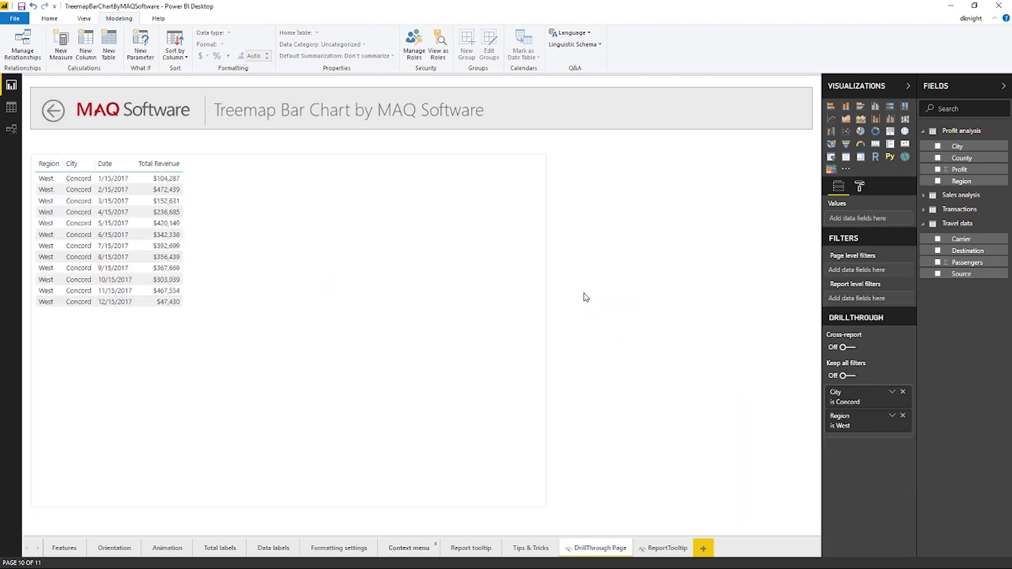
{"action": "left_click", "coordinate": [53, 117], "text": "ctrl"}
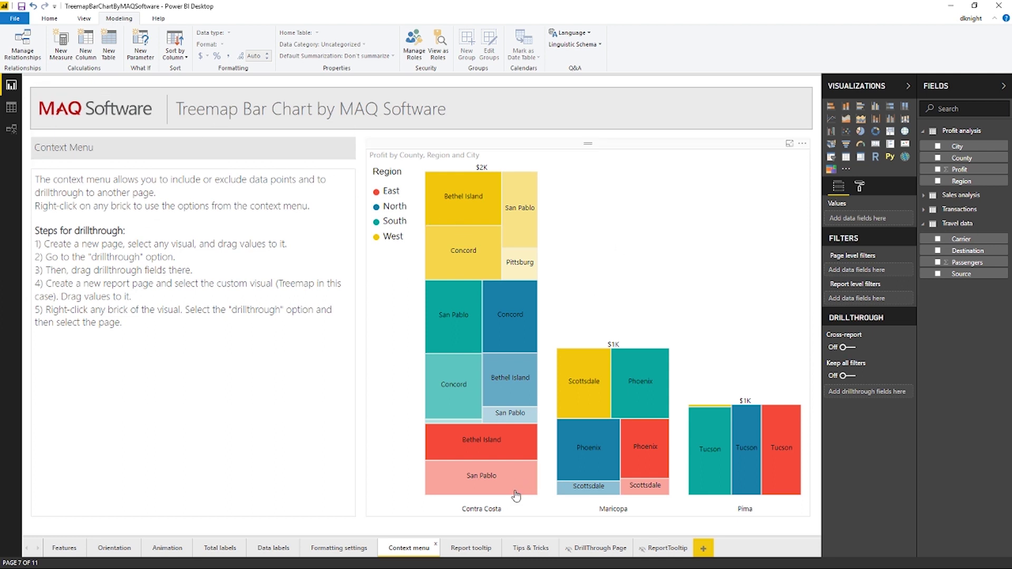
- Preview the ReportTooltip page, then return and select the County and Region profit treemap
{"action": "left_click", "coordinate": [478, 549]}
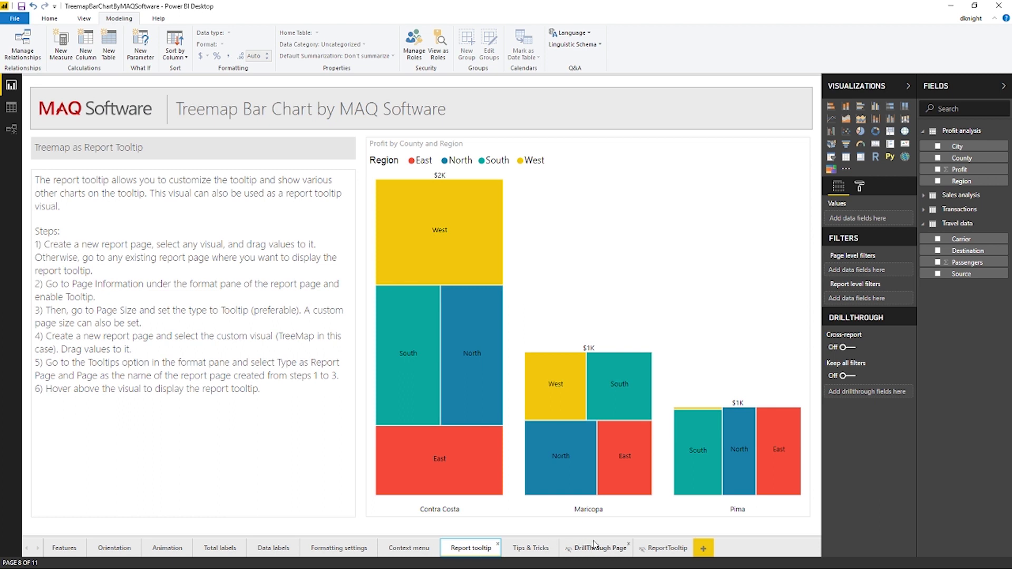
{"action": "left_click", "coordinate": [650, 548]}
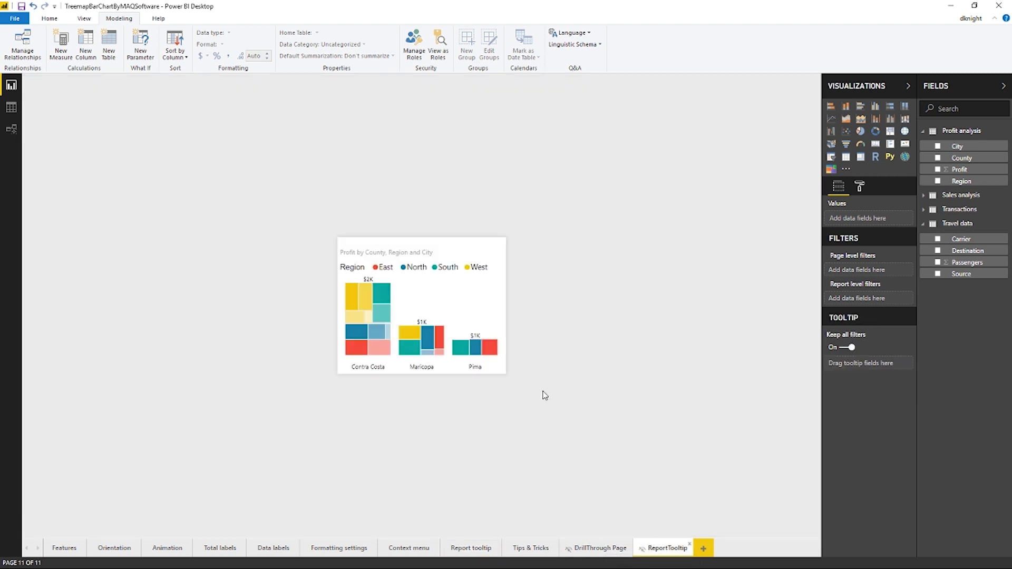
{"action": "left_click", "coordinate": [485, 552]}
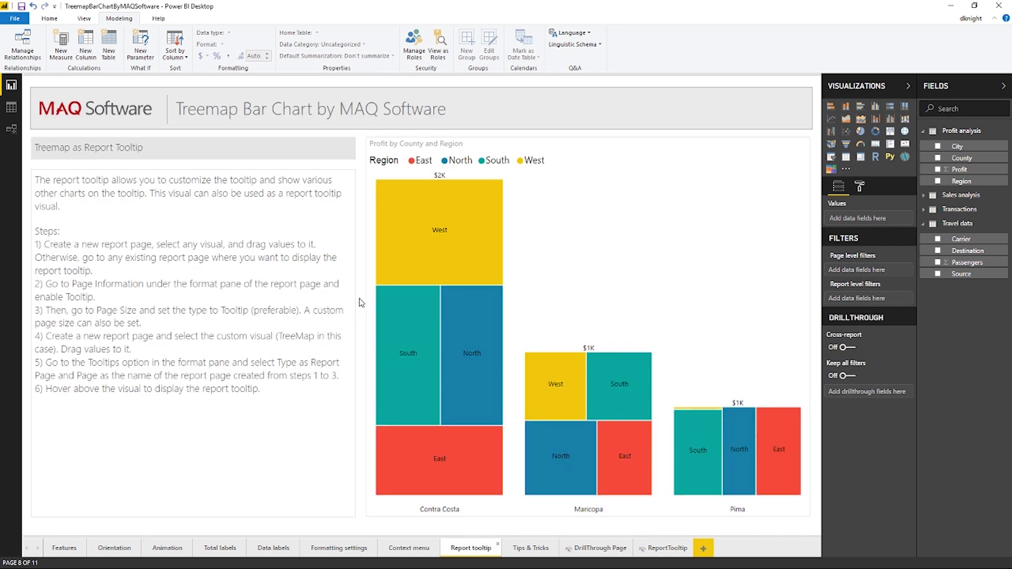
{"action": "mouse_move", "coordinate": [451, 236]}
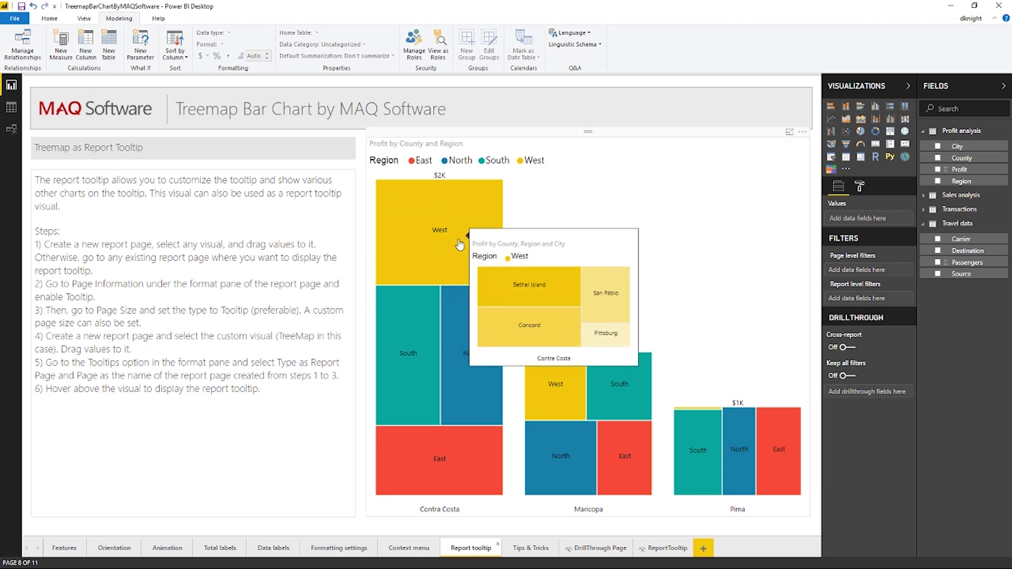
{"action": "left_click", "coordinate": [472, 246]}
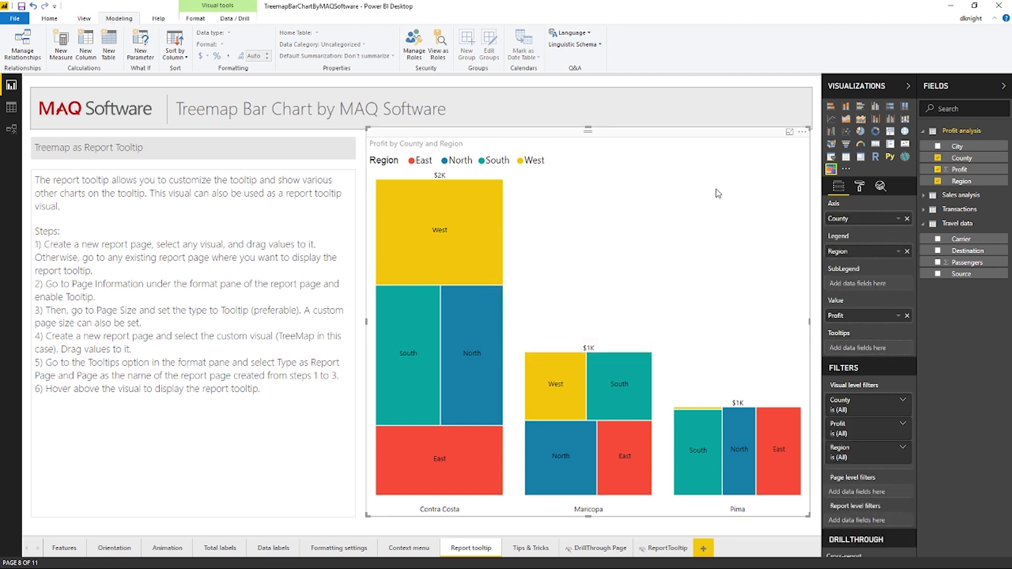